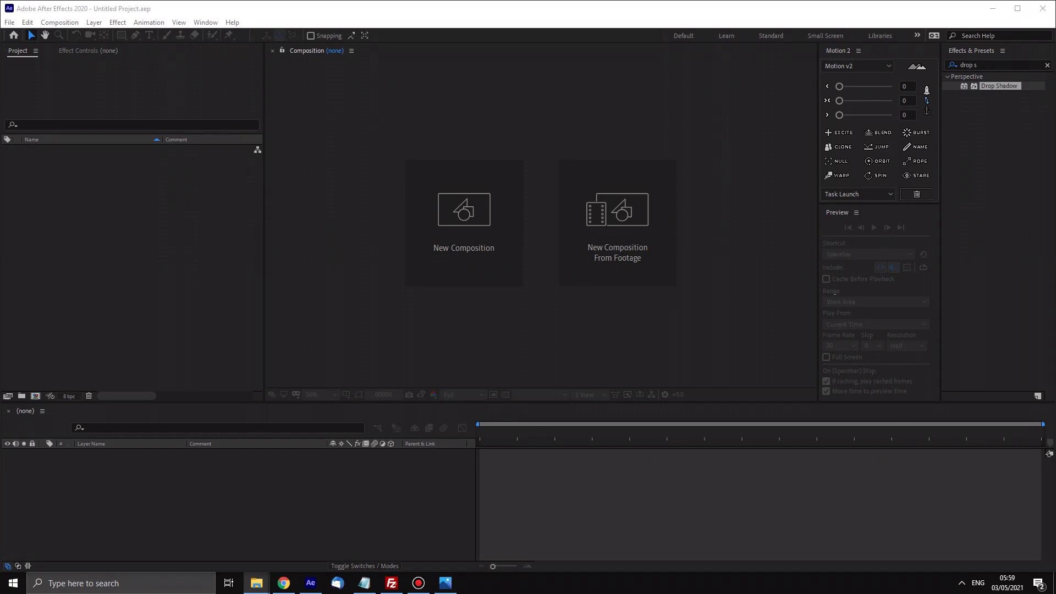
Move the DJVB Video Mapping Toolkit May 2021 Update folder window over After Effects
drag(1055, 177, 458, 120)
Open README_Installation_Path.PNG and place its image window over the folder
drag(447, 388, 356, 226)
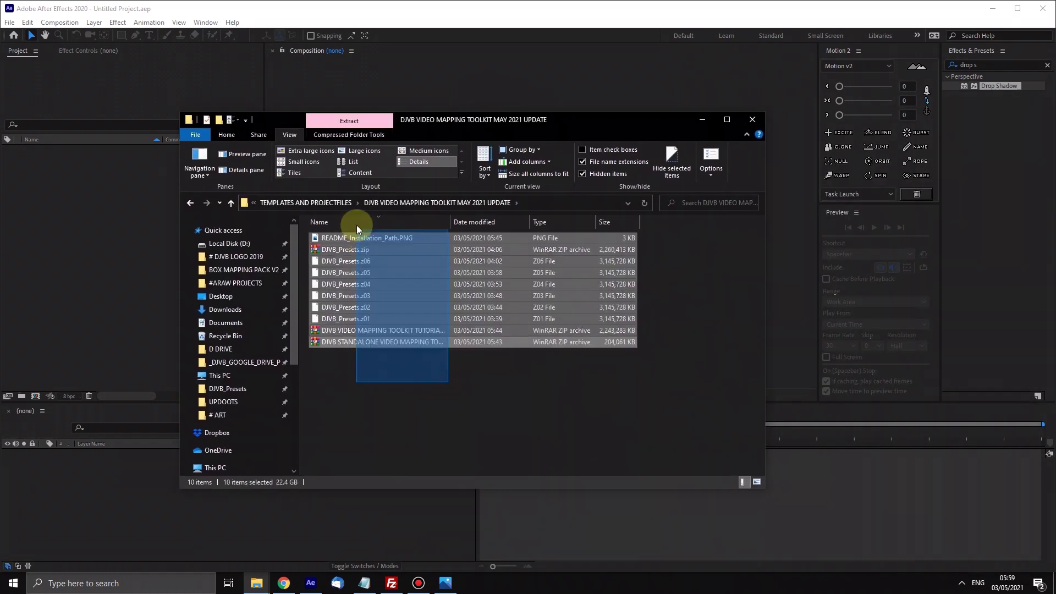
click(395, 398)
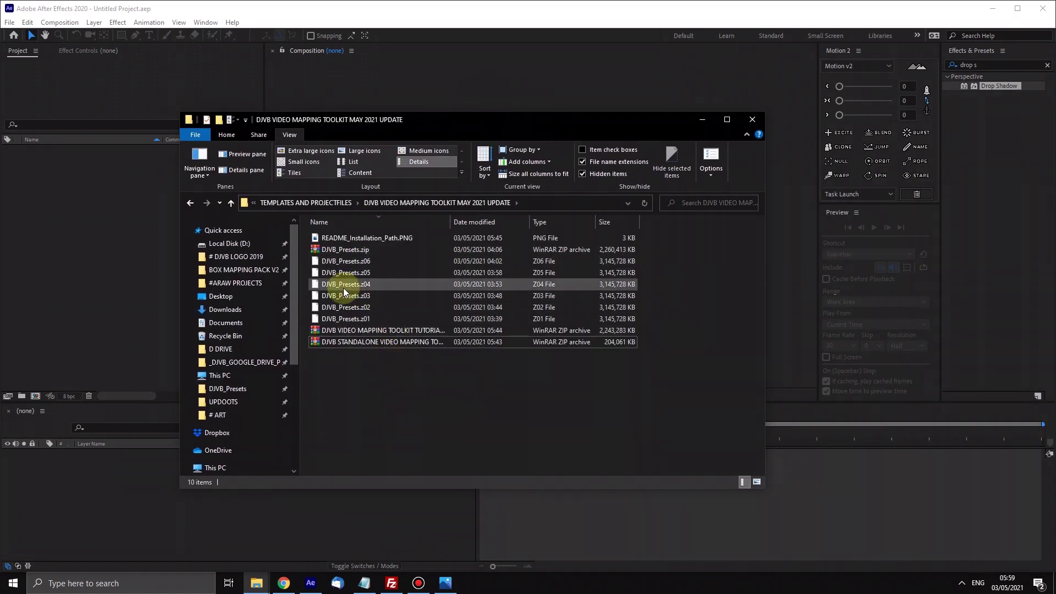
click(360, 241)
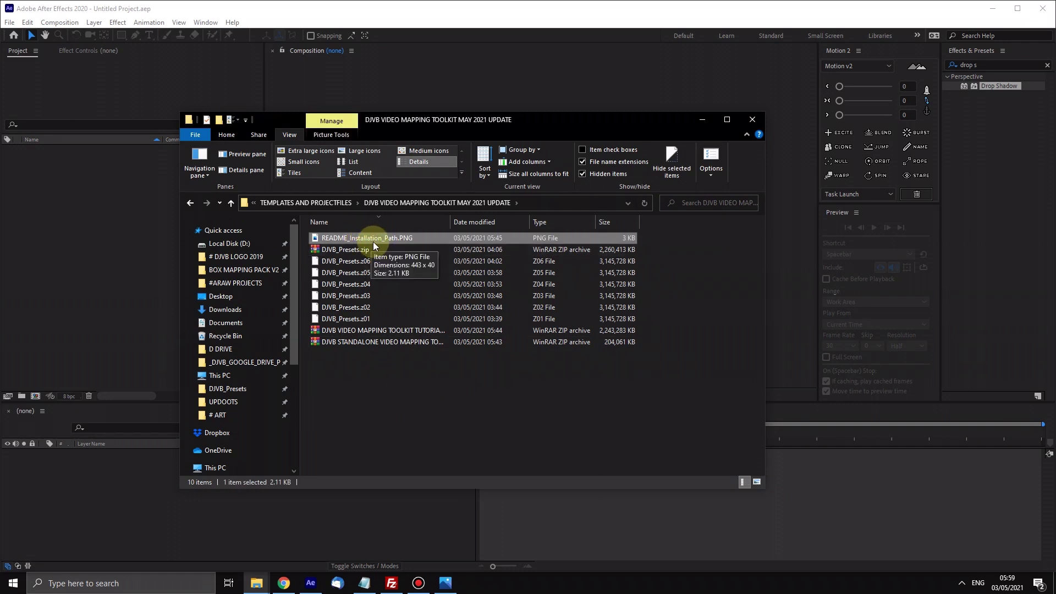
double_click(395, 238)
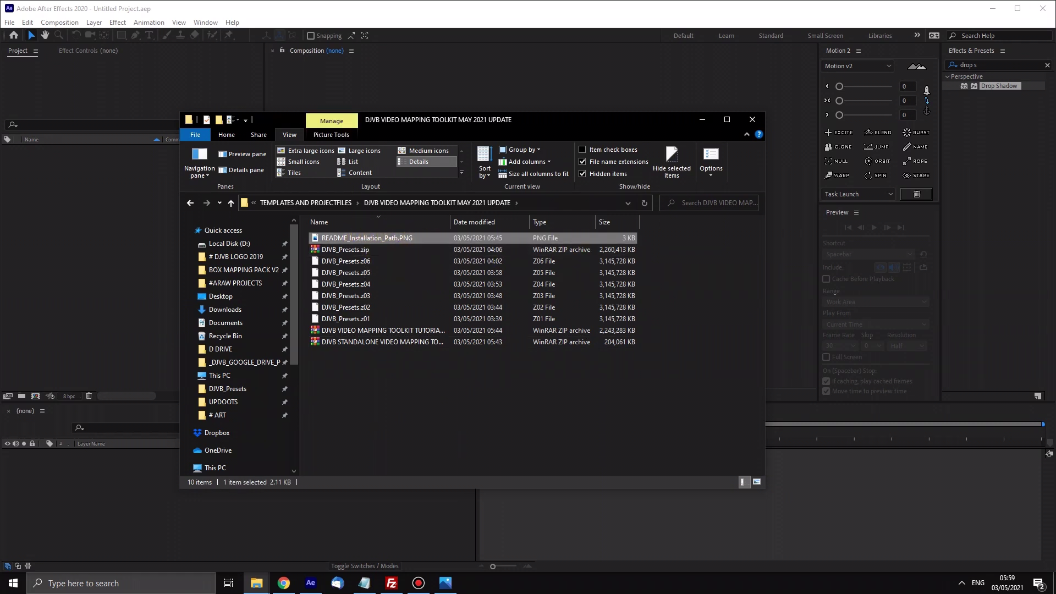
drag(663, 144, 645, 64)
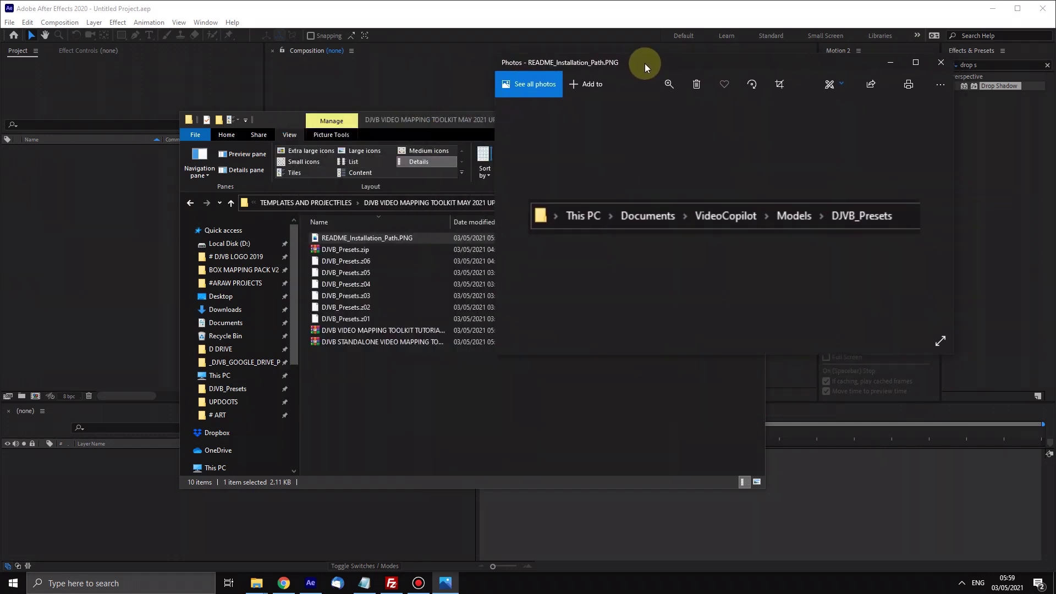
Select the seven DJVB_Presets archive parts, from DJVB_Presets.zip through DJVB_Presets.z01
click(336, 249)
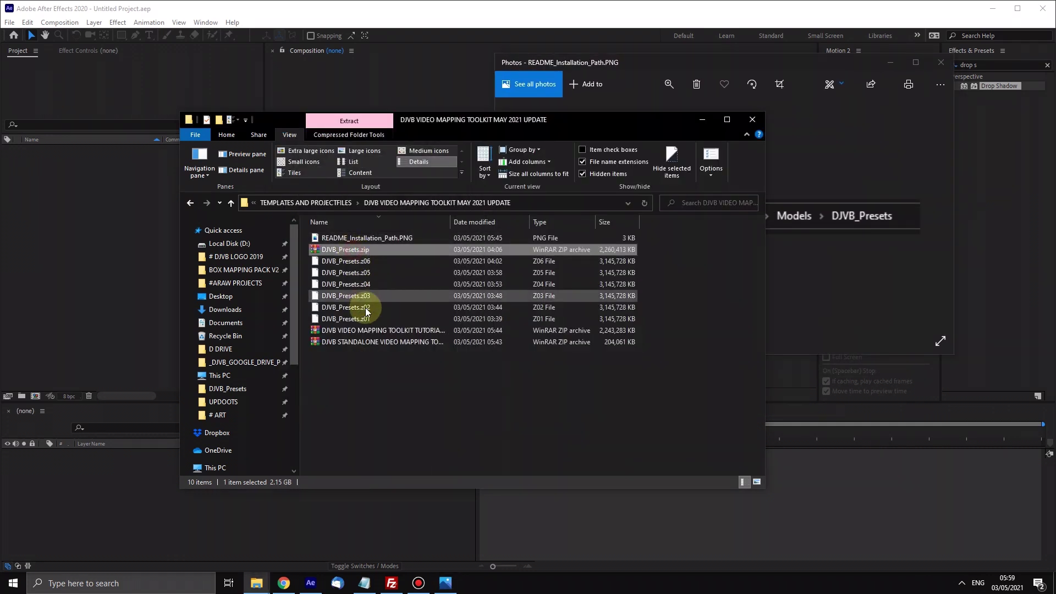
shift+click(352, 318)
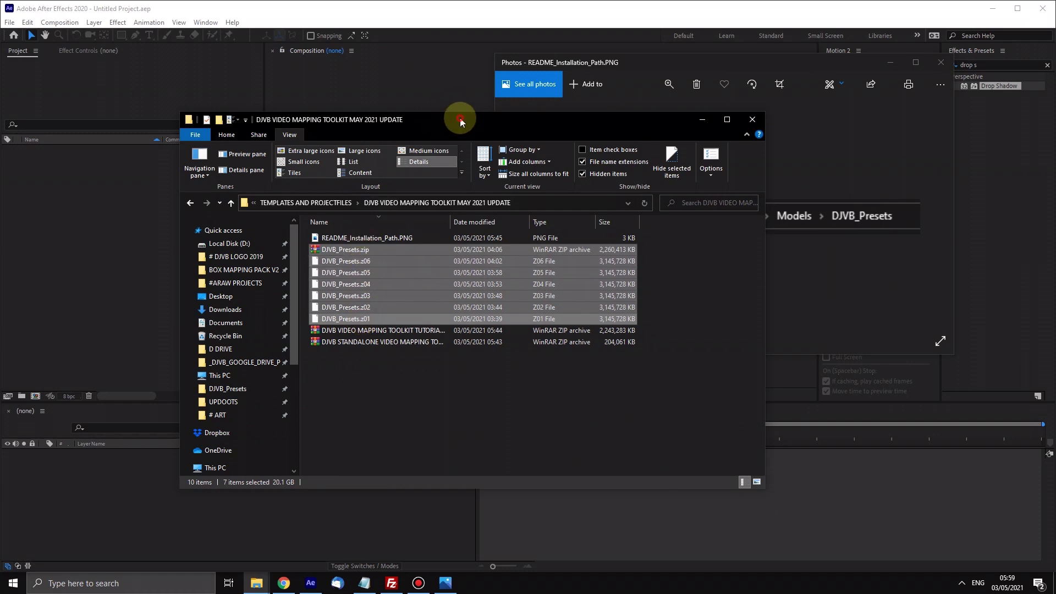
drag(461, 122, 340, 145)
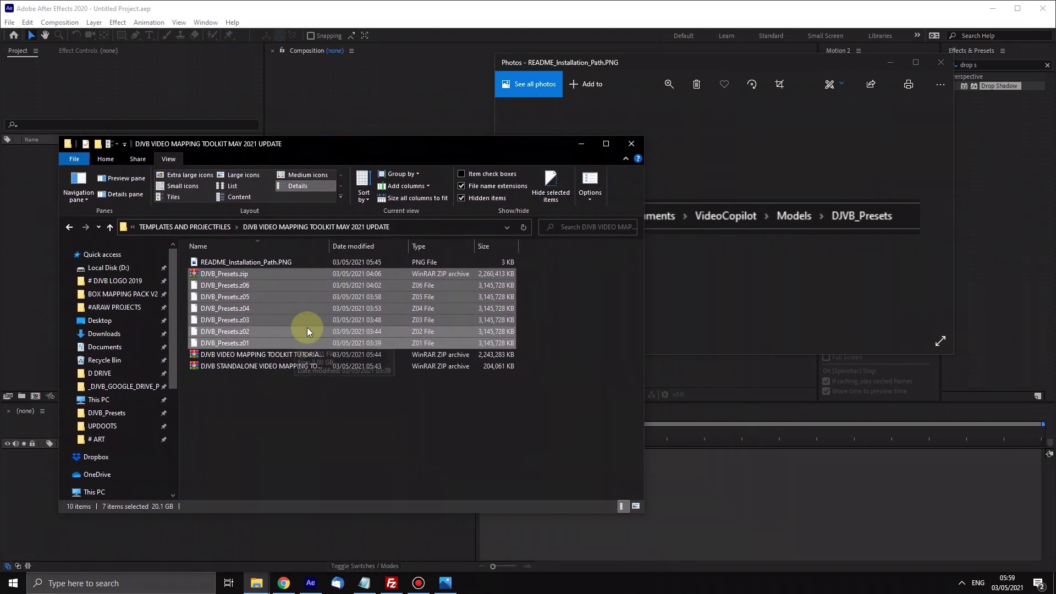
click(232, 275)
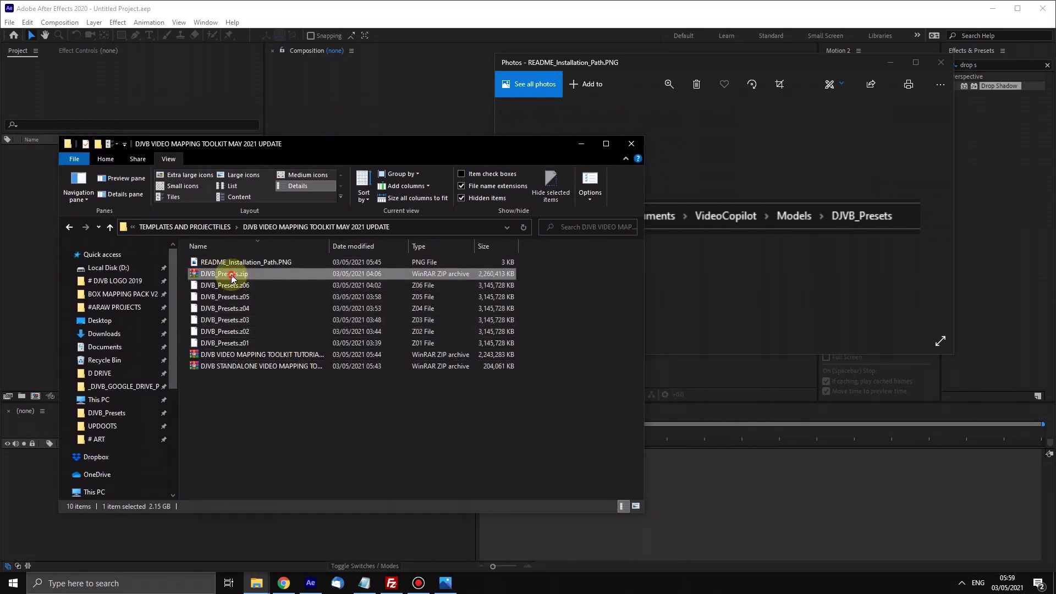
shift+click(235, 342)
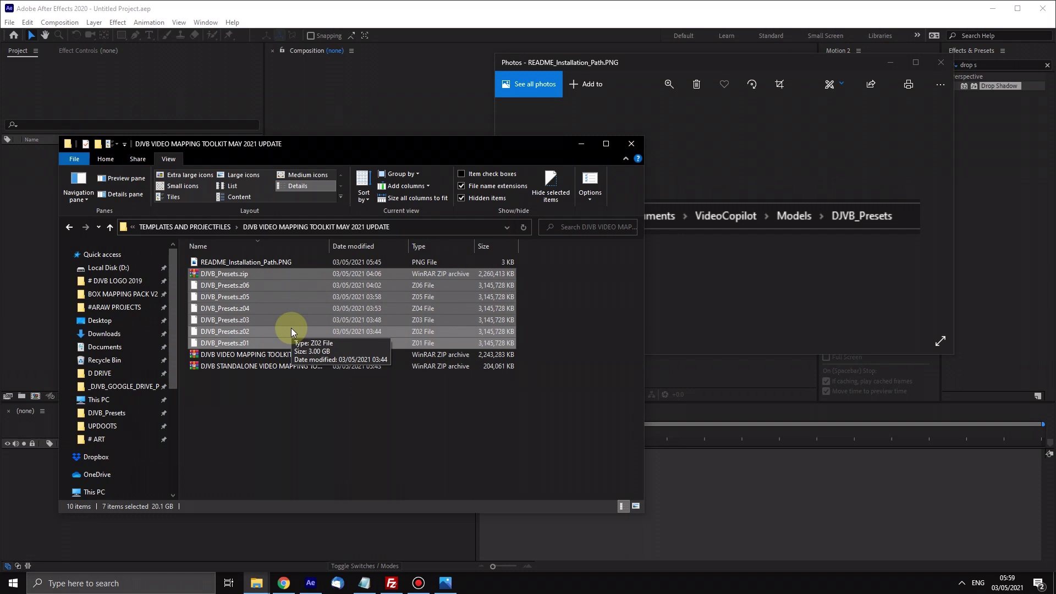
Arrange the windows so the README image sits above, with the update folder in front
drag(351, 148, 364, 297)
click(675, 139)
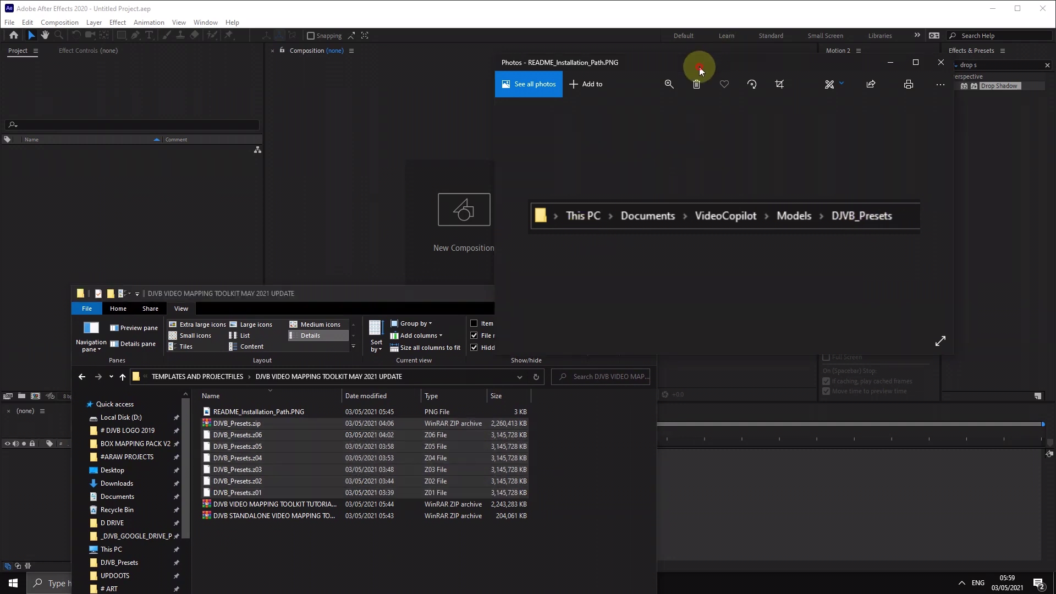
drag(699, 67, 697, 56)
drag(439, 296, 400, 188)
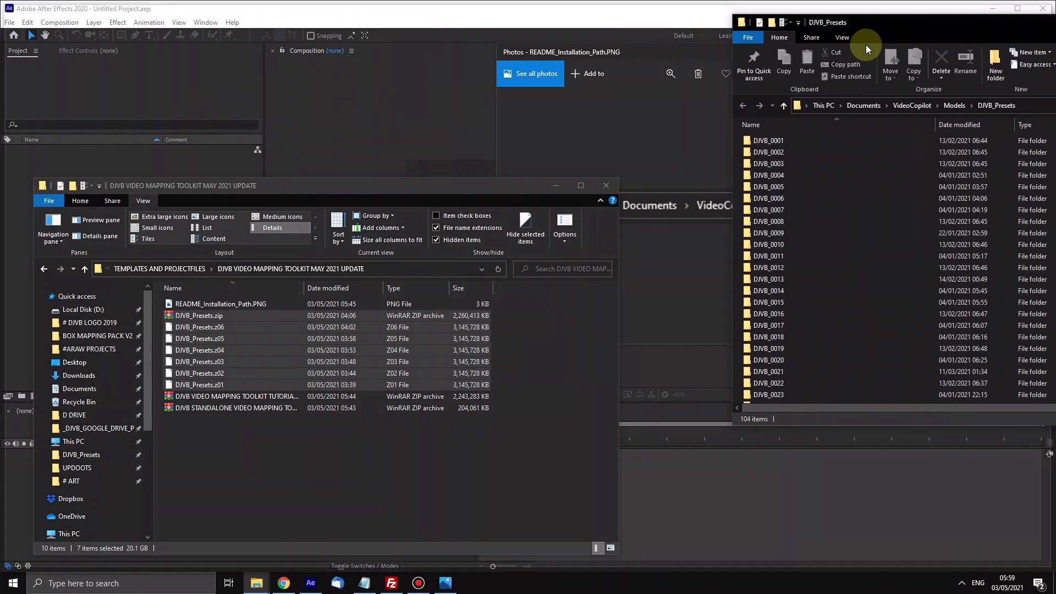
Browse the DJVB_Presets preset folders, such as DJVB_0003 and DJVB_0005, then close that window
drag(936, 48, 504, 94)
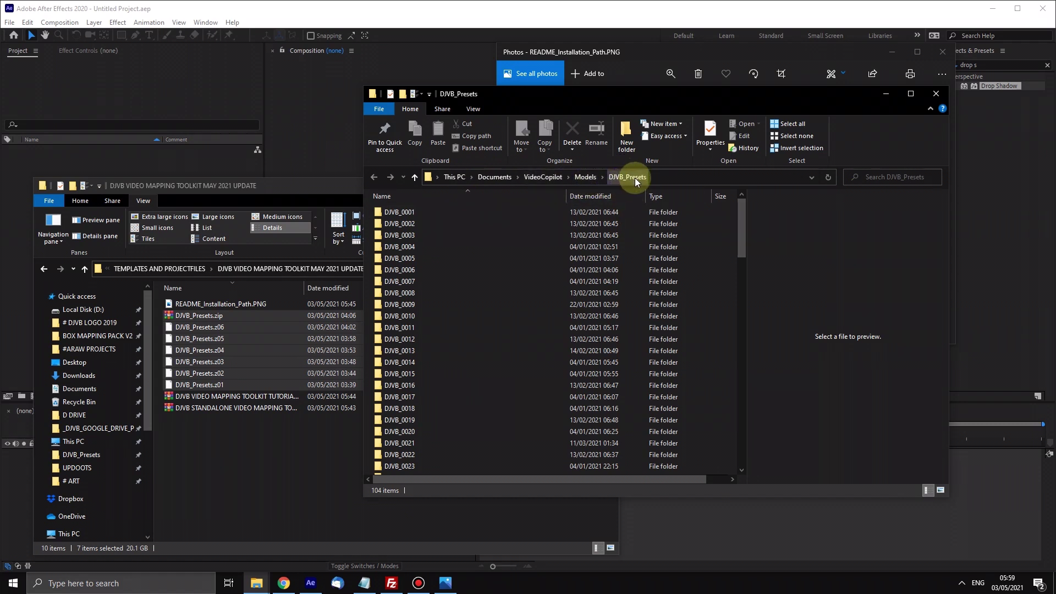
click(474, 235)
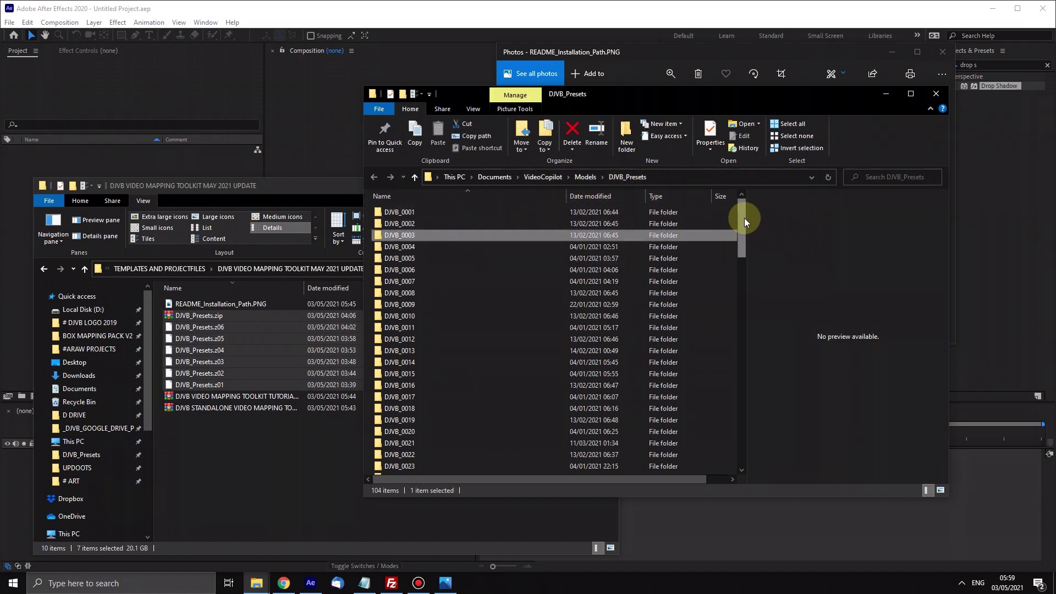
drag(744, 217, 735, 191)
click(482, 258)
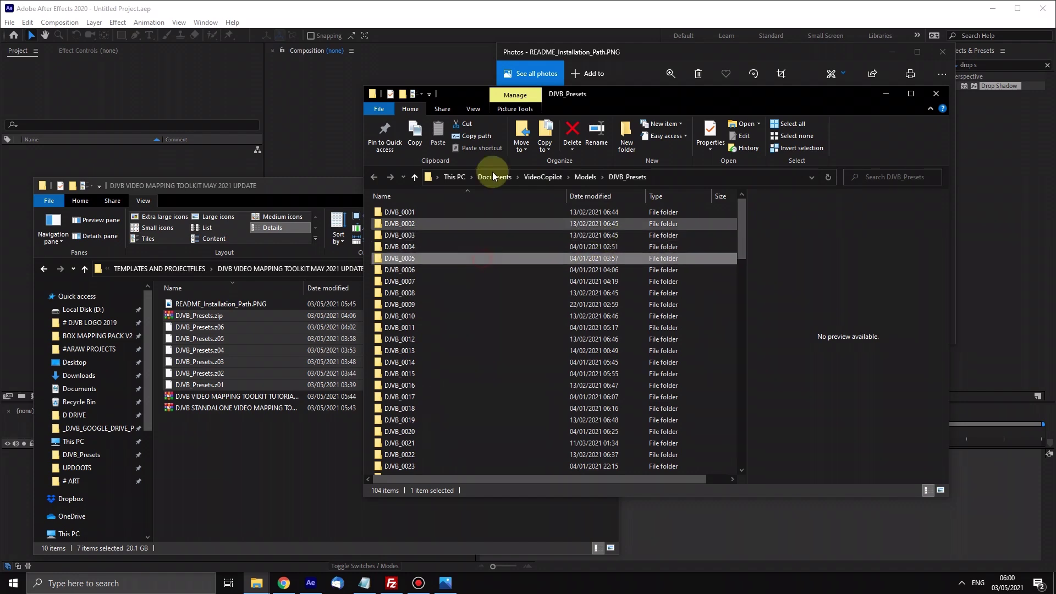
drag(626, 95, 638, 411)
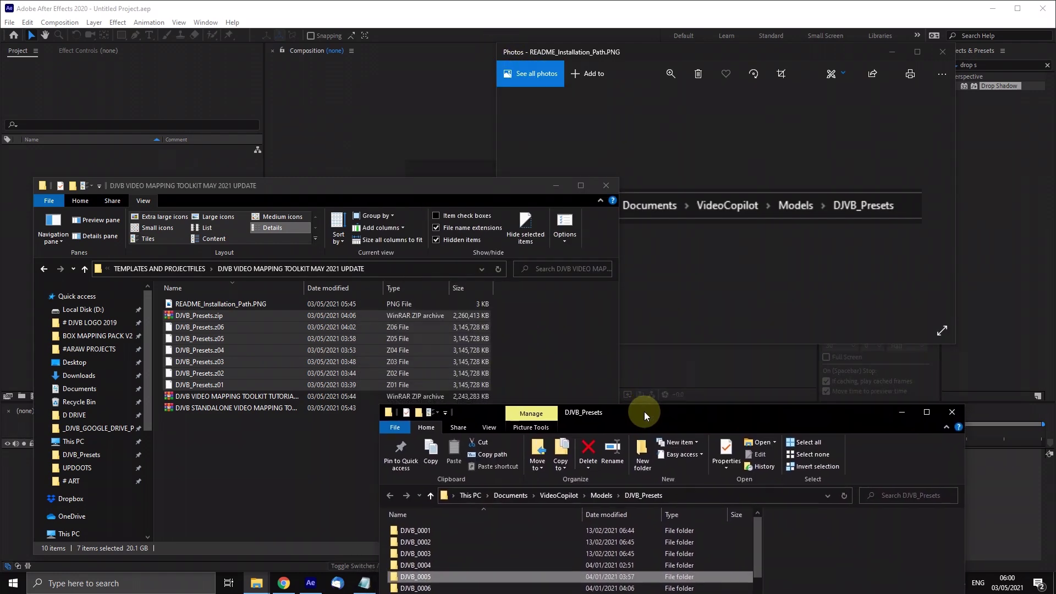
click(955, 416)
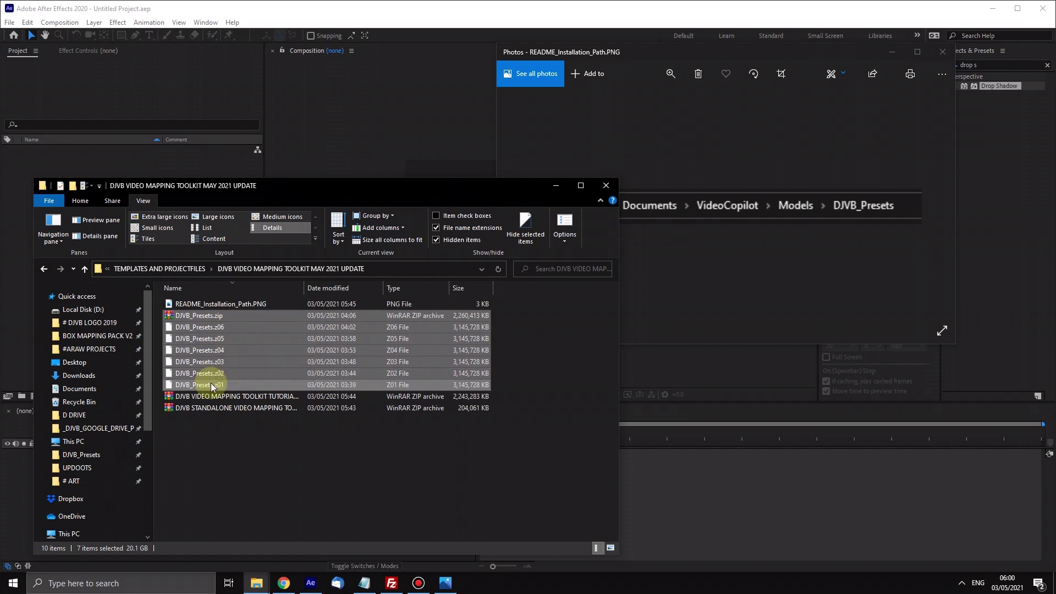
Select the tutorials zip and widen the Name column to show full file names
click(222, 434)
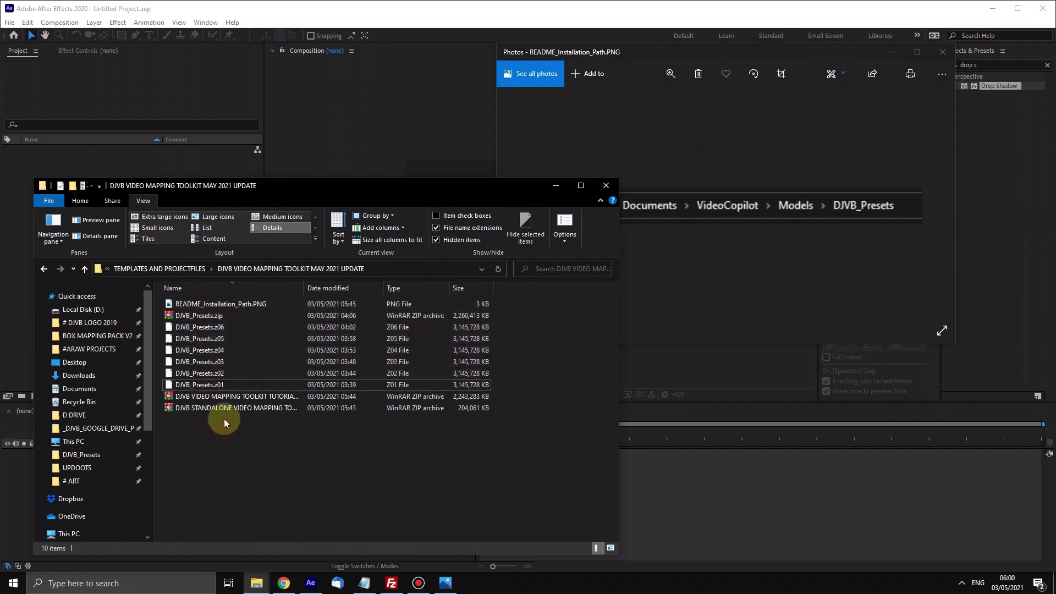
click(223, 397)
drag(305, 292, 421, 287)
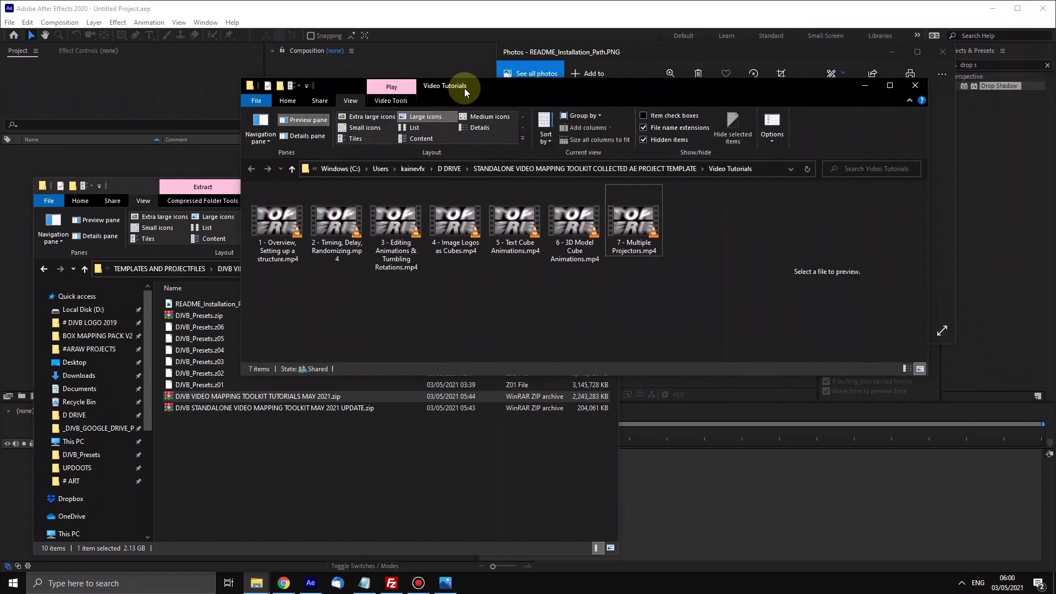
Preview the seven tutorial MP4s in the Video Tutorials window, then close it
drag(465, 88, 415, 80)
click(209, 245)
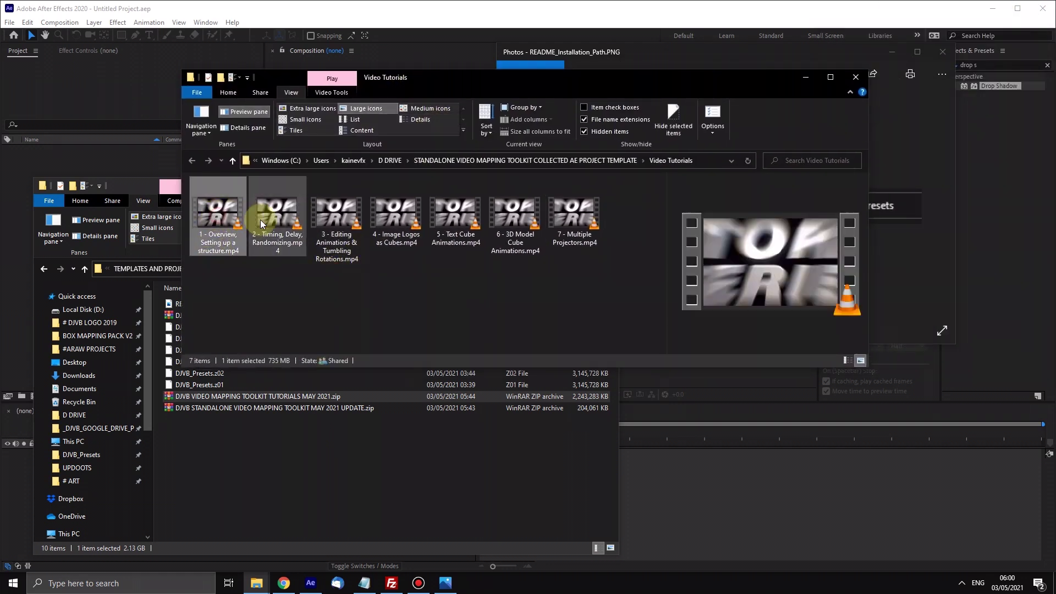
click(318, 214)
click(396, 215)
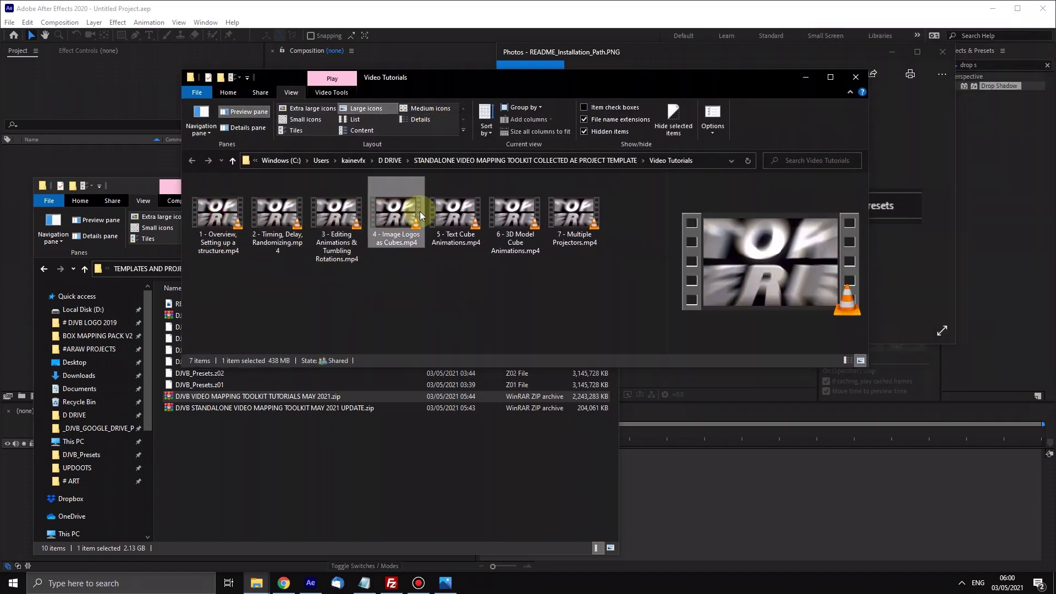
click(456, 214)
click(515, 215)
click(588, 220)
click(517, 231)
click(460, 236)
click(413, 236)
click(337, 220)
click(292, 227)
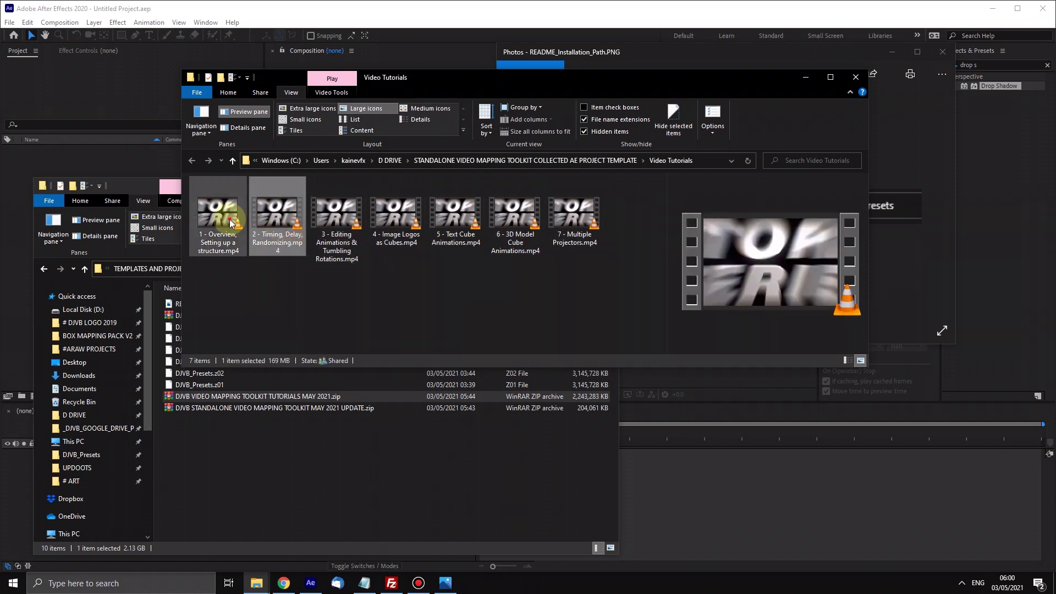
click(336, 220)
click(389, 220)
click(480, 219)
click(516, 218)
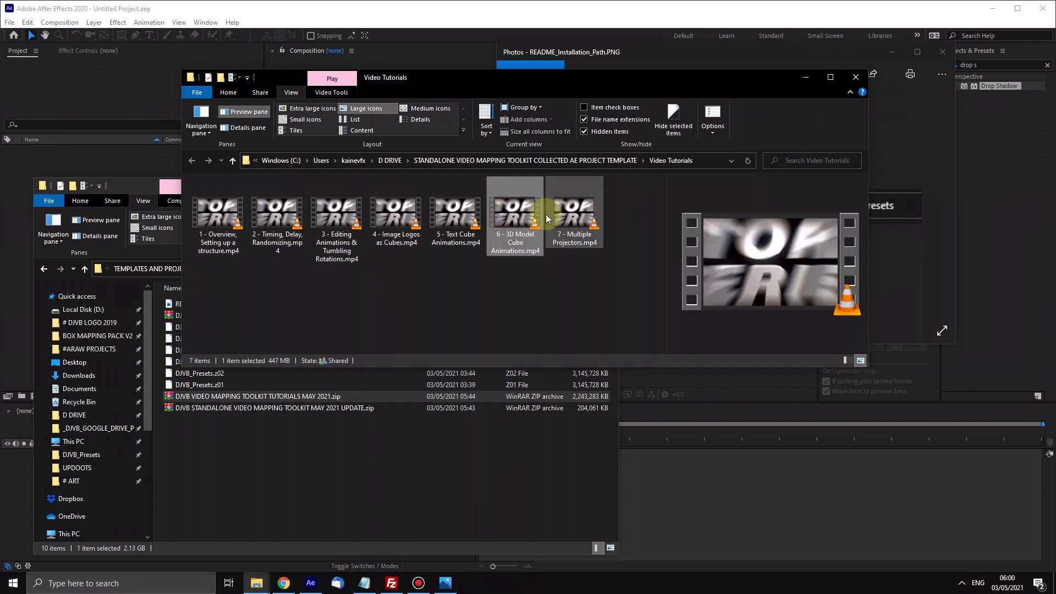
click(514, 273)
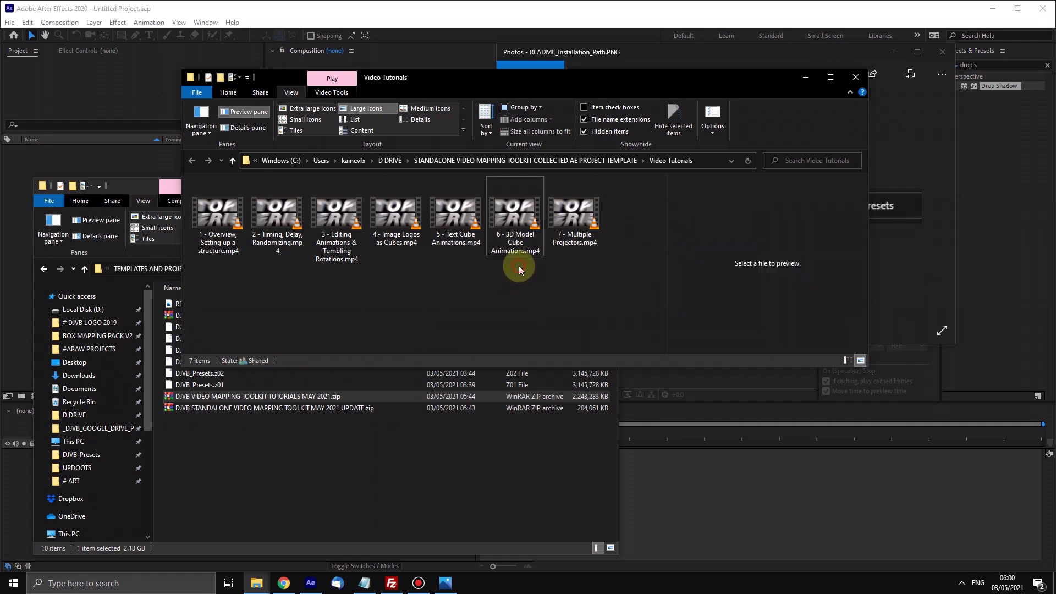
click(567, 220)
click(578, 202)
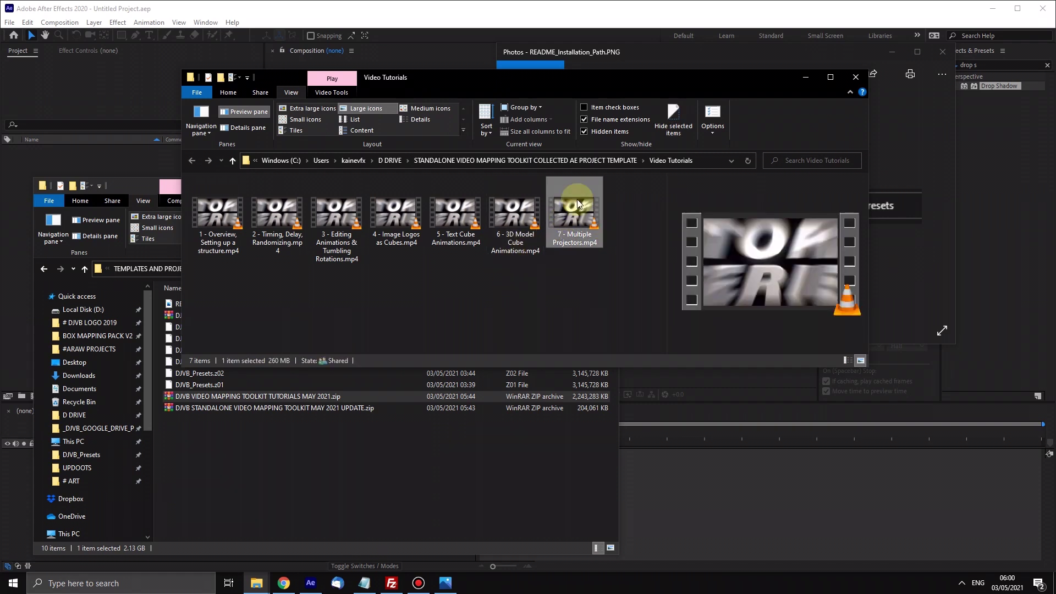
click(452, 297)
click(394, 234)
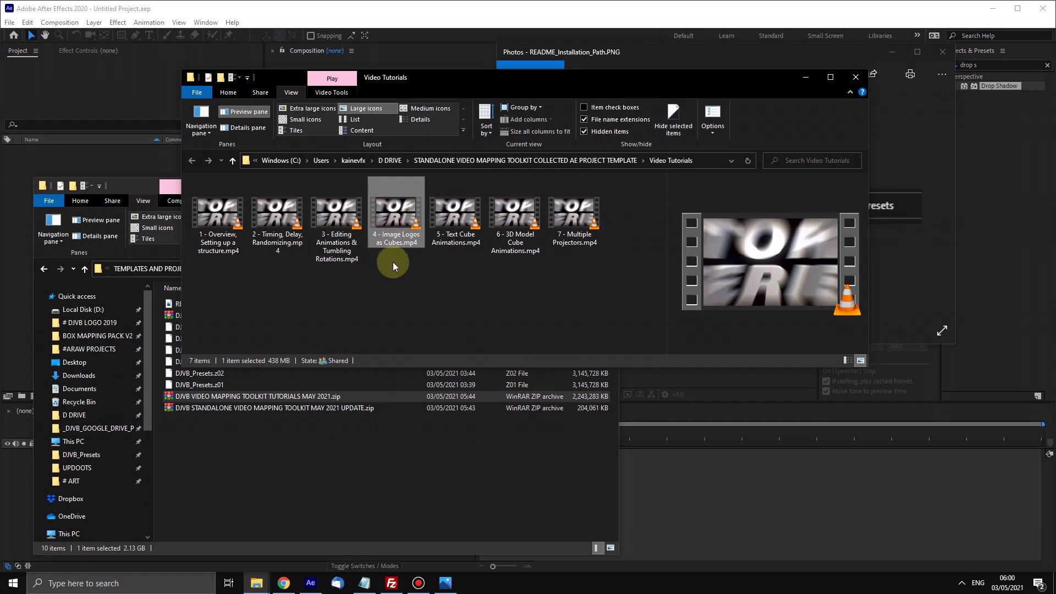
click(393, 262)
click(468, 116)
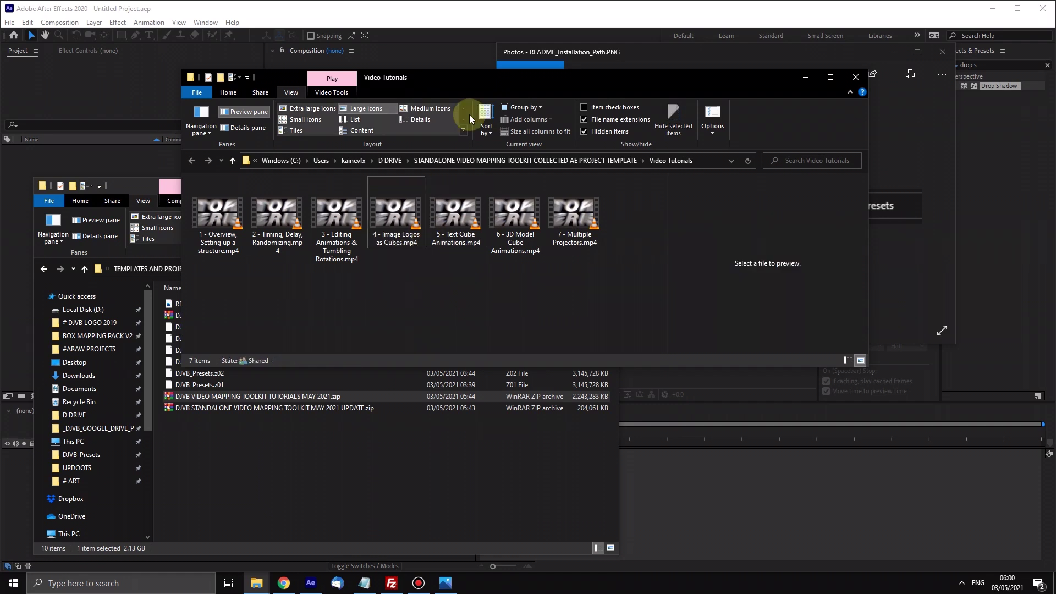
click(856, 82)
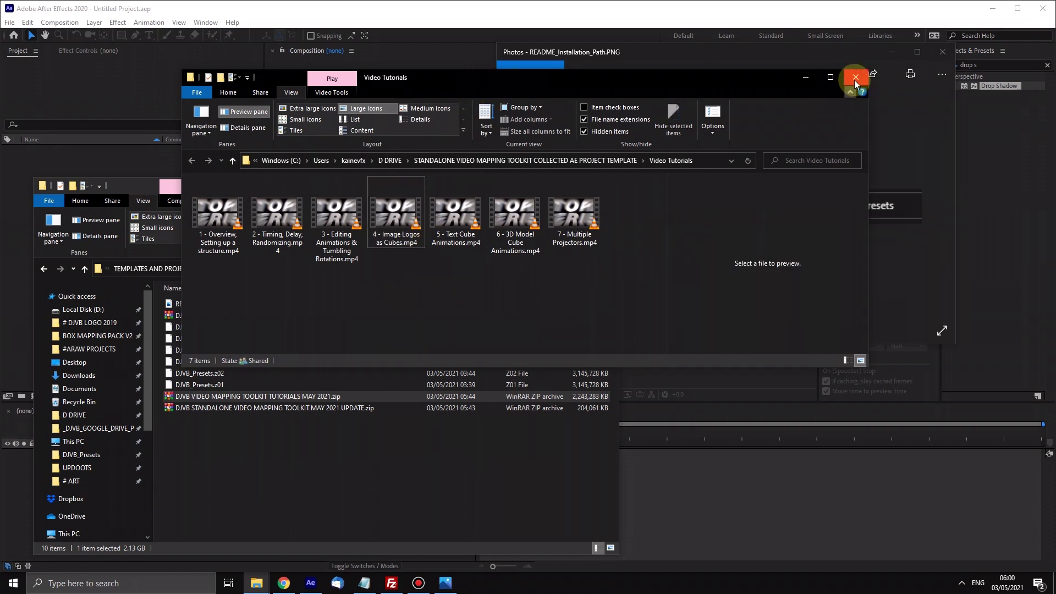
click(856, 81)
Select the standalone toolkit zip and bring its template folder window into view
click(297, 421)
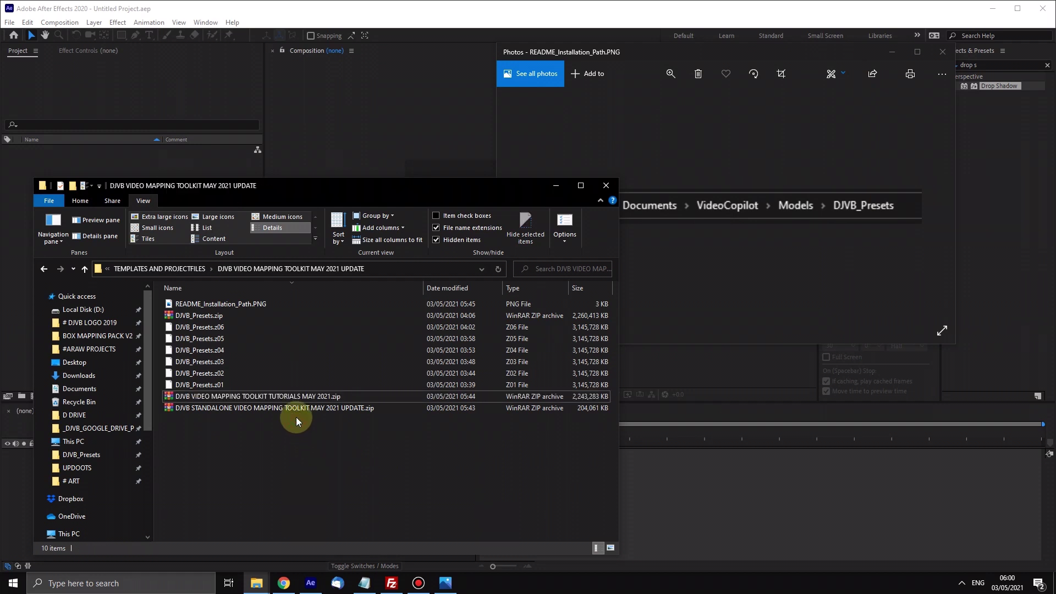
click(296, 408)
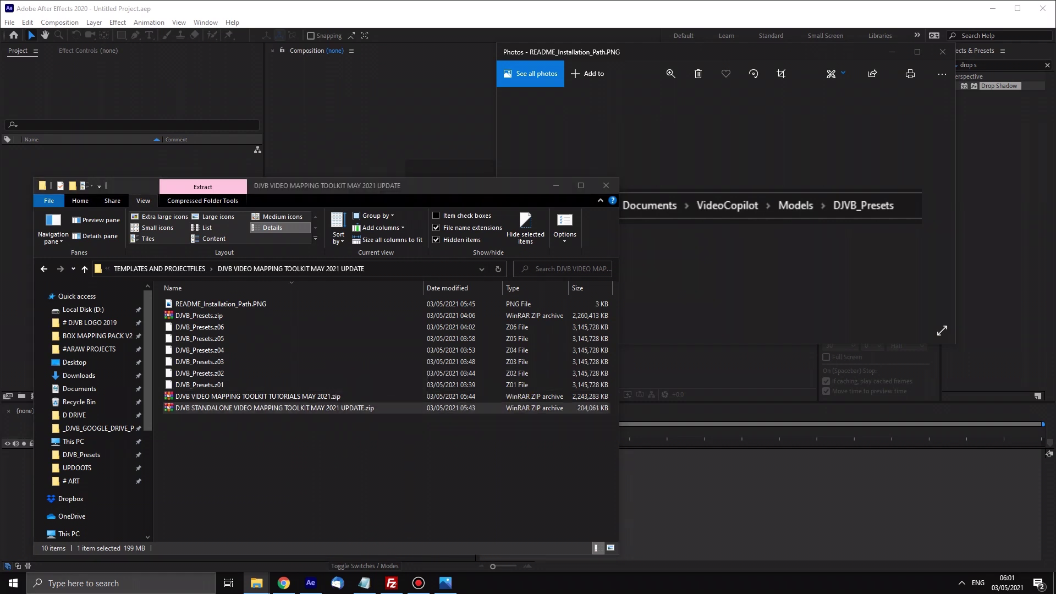
drag(701, 153, 530, 99)
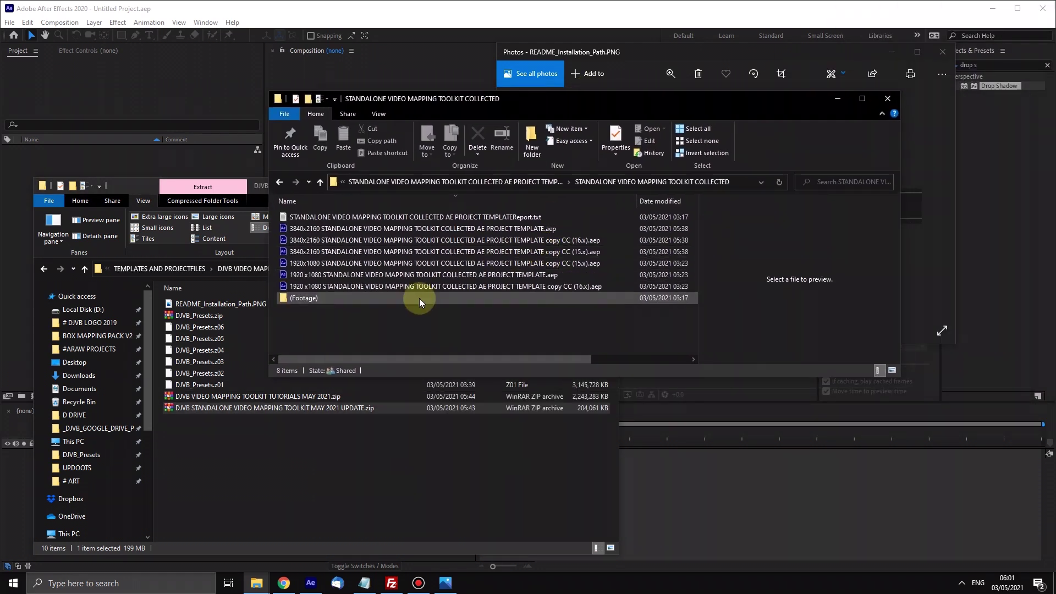
Select the 1920x1080, then the 3840x2160 .aep templates, deselect them, and return to After Effects
click(344, 287)
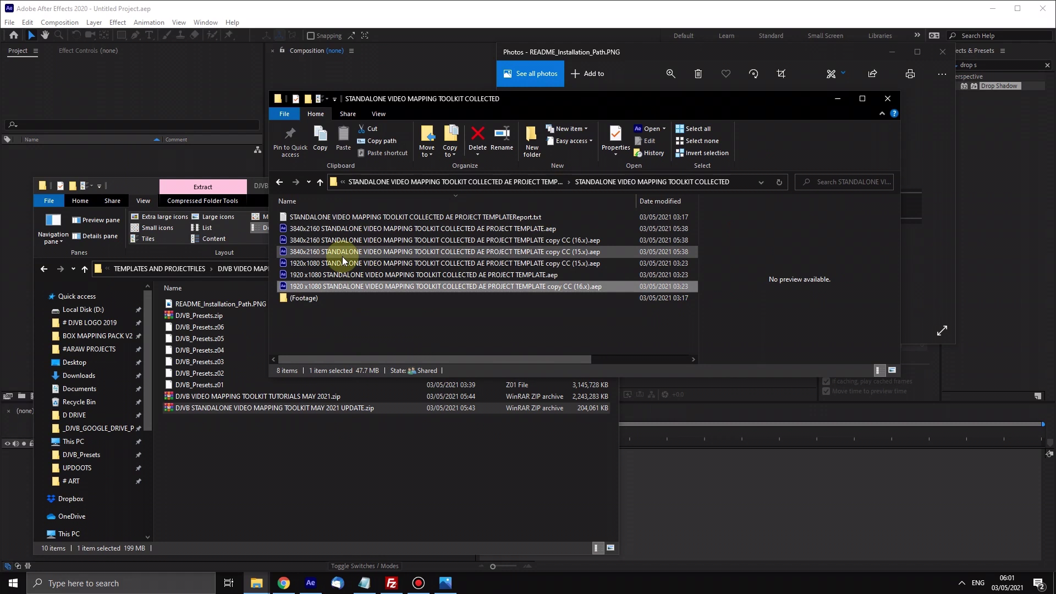
shift+click(344, 263)
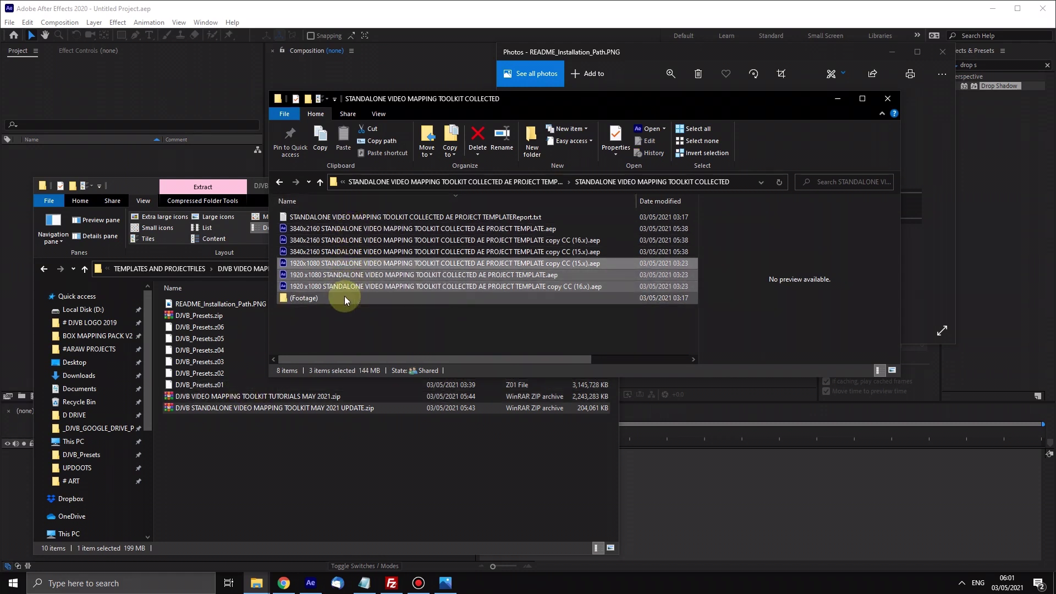
click(331, 252)
shift+click(331, 233)
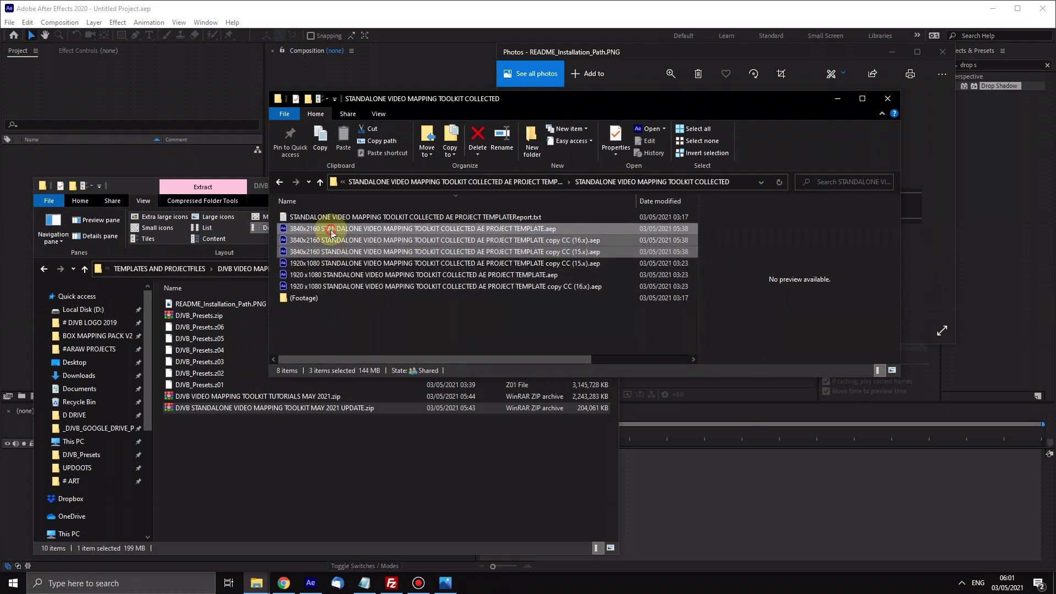
click(355, 313)
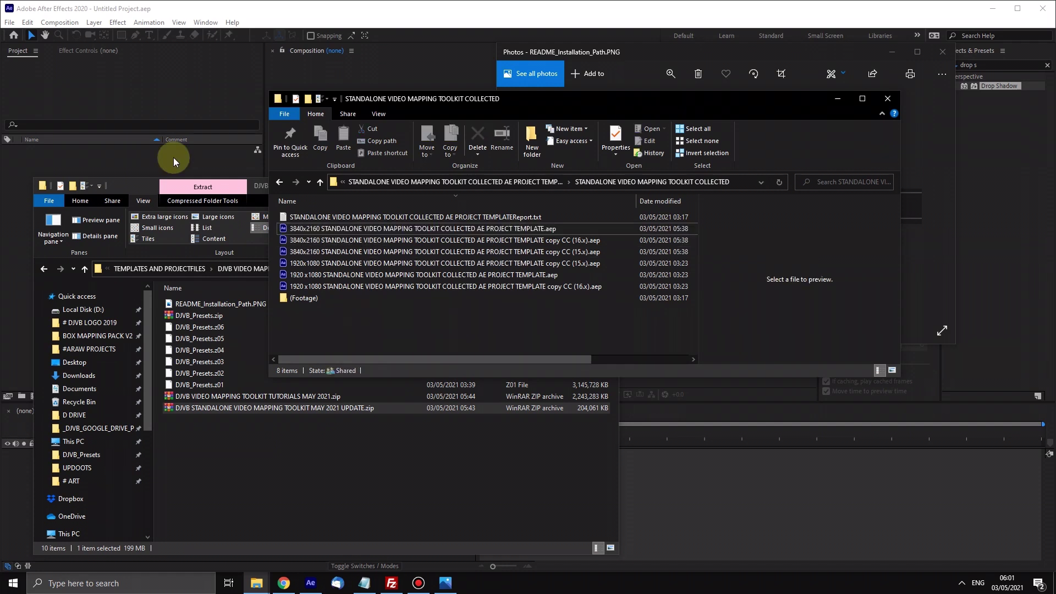
click(181, 155)
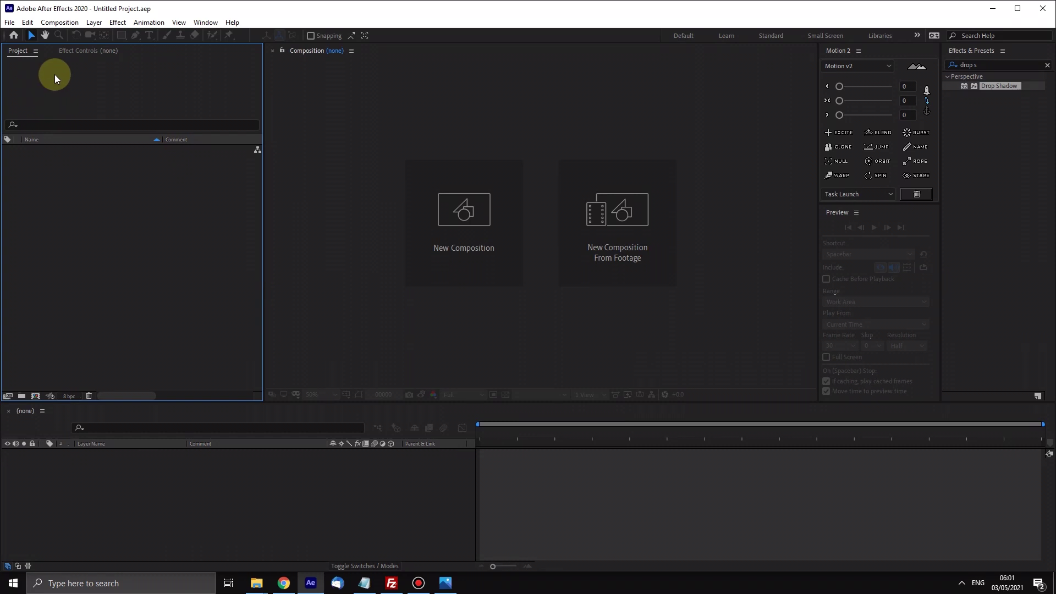
Open the recent 3840x2160 STANDALONE VIDEO MAPPING TOOLKIT COLLECTED AE PROJECT TEMPLATE.aep project
click(9, 22)
mouse_move(57, 71)
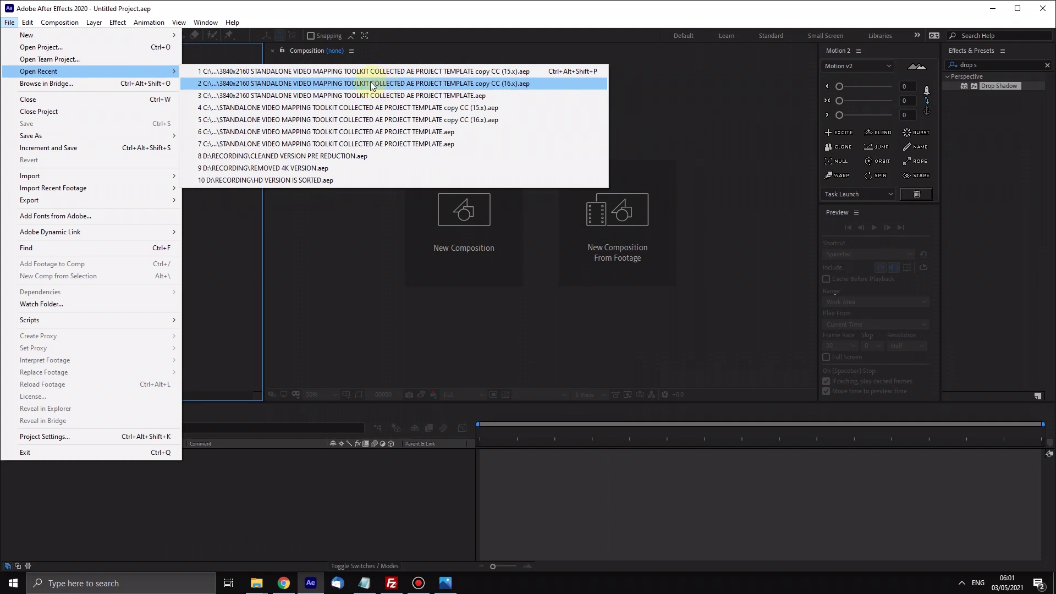
click(357, 95)
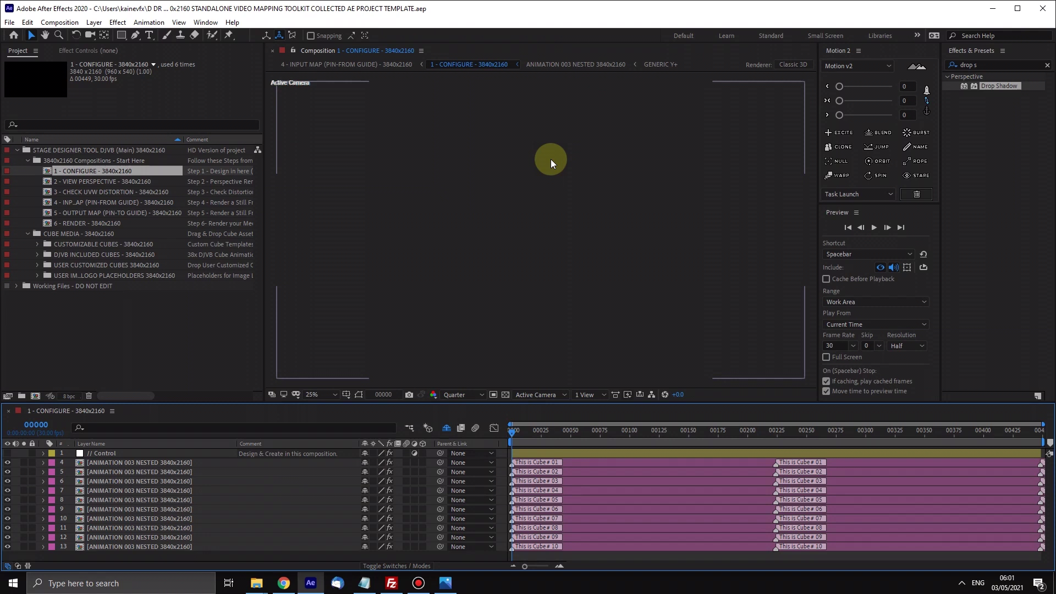
mouse_move(258, 578)
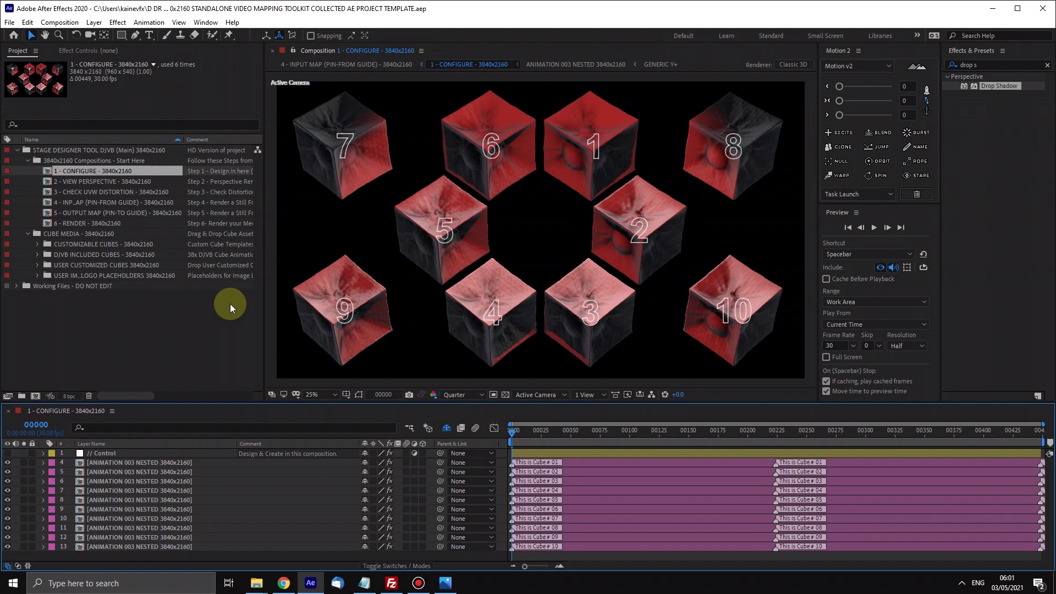
click(213, 303)
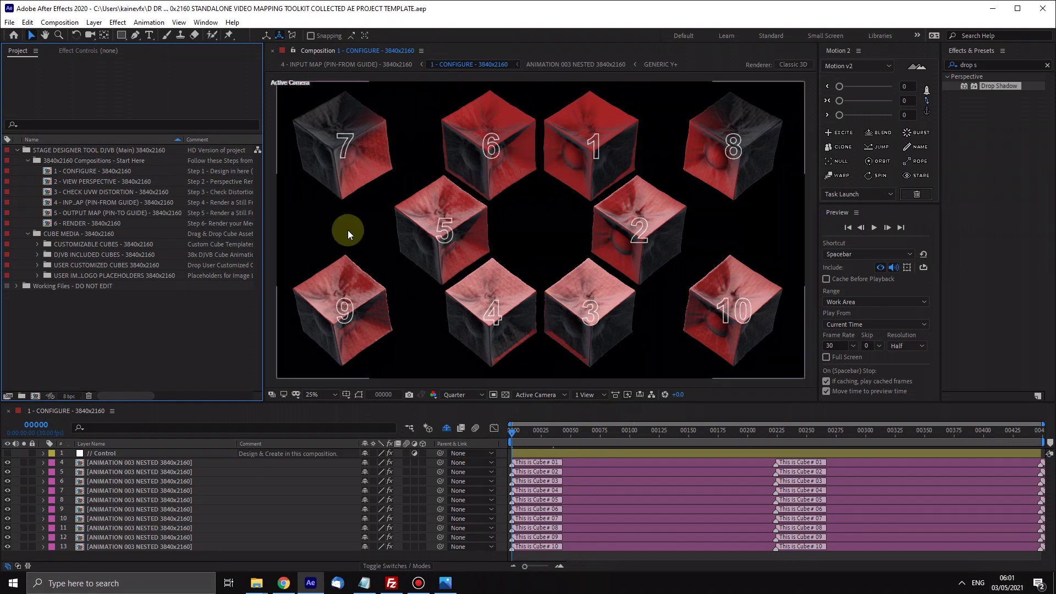
click(126, 288)
click(134, 309)
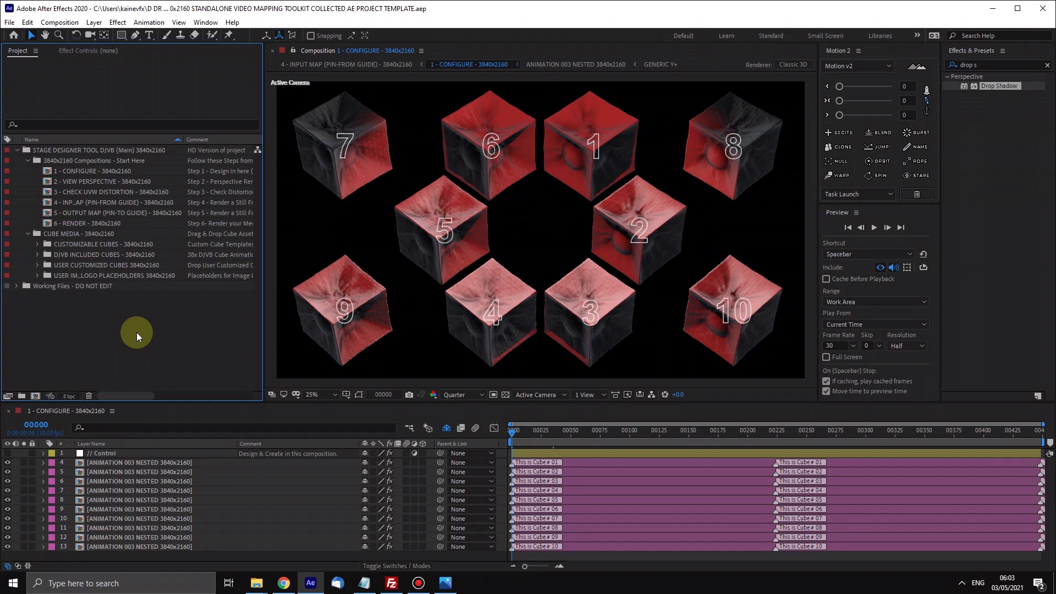
Set the Expressions Engine to JavaScript in the Expressions tab of Project Settings
click(110, 454)
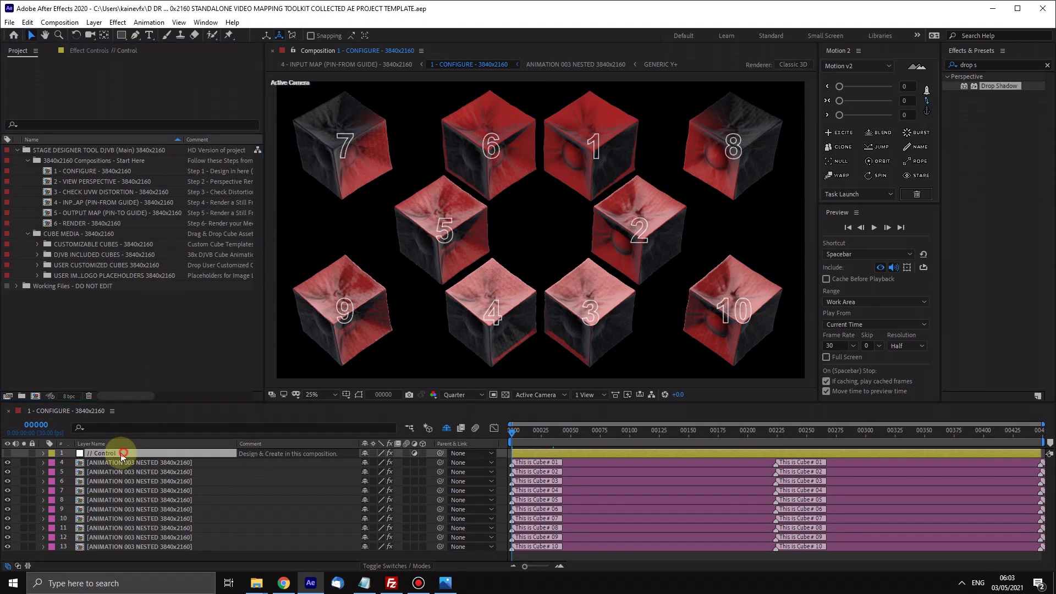
click(9, 23)
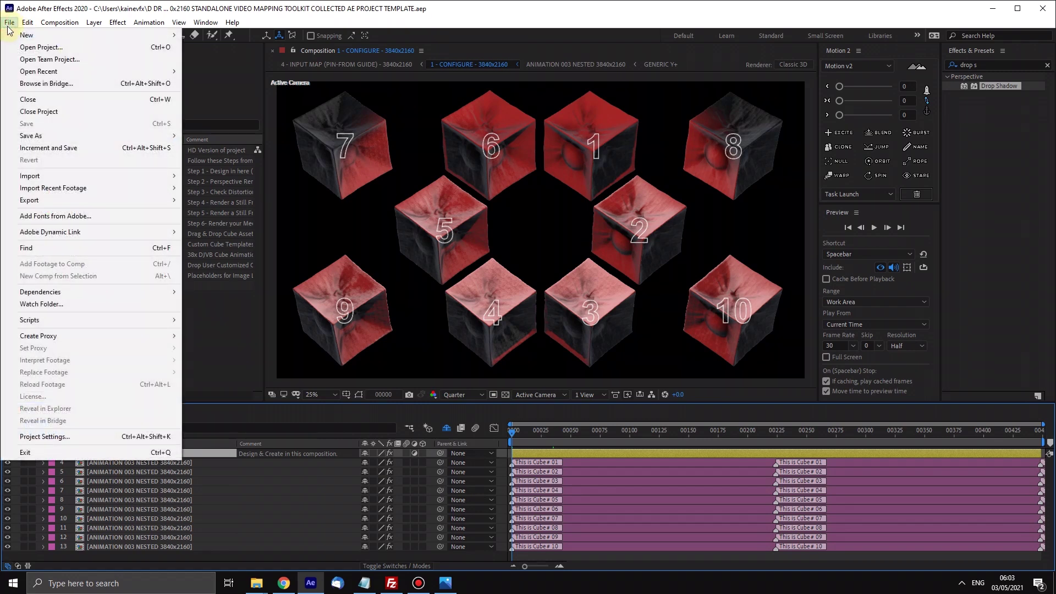
click(44, 437)
click(256, 35)
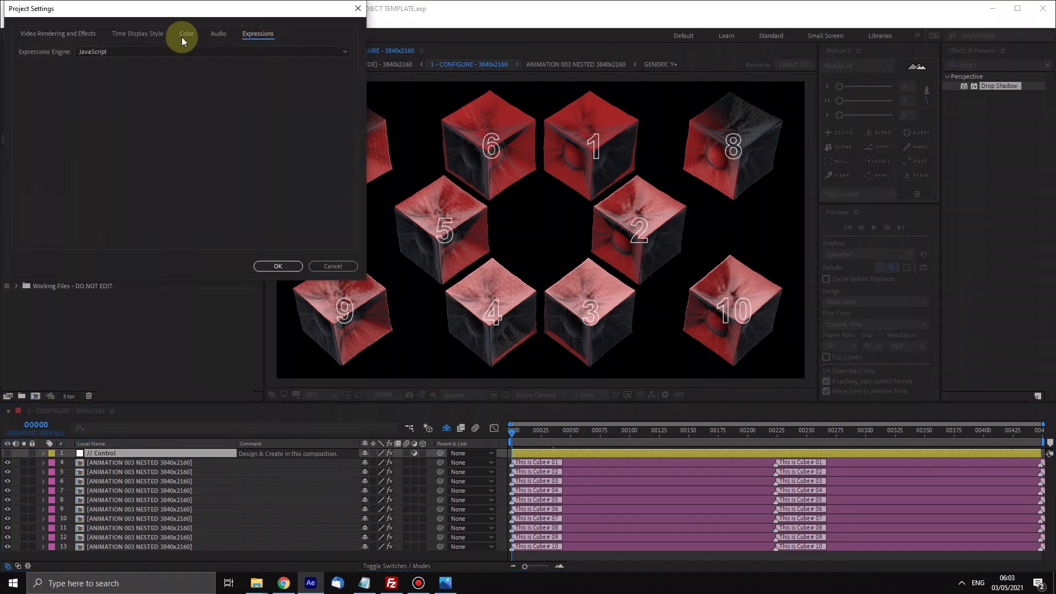
click(108, 53)
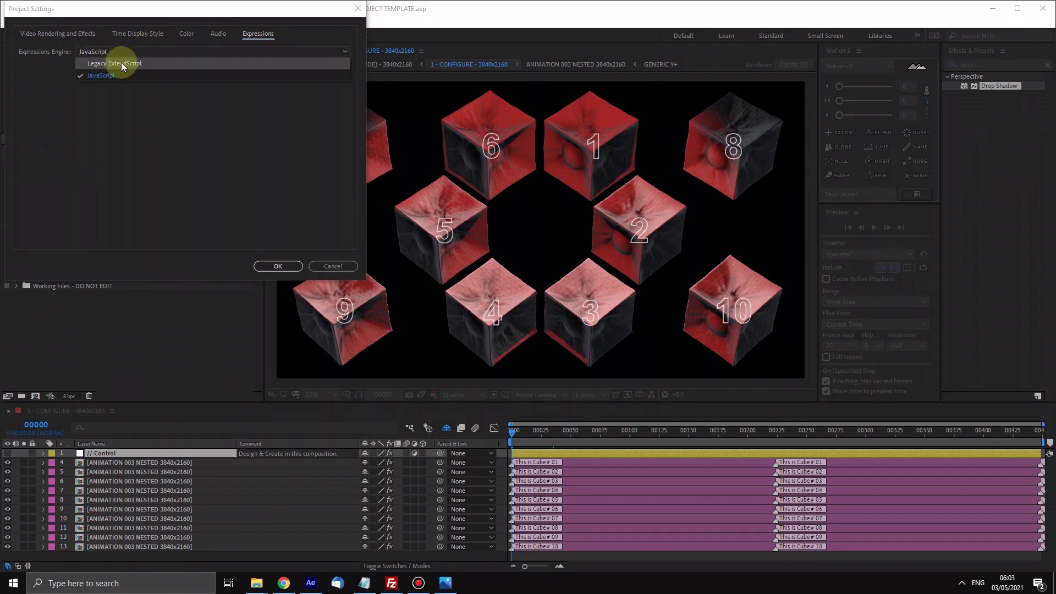
click(123, 75)
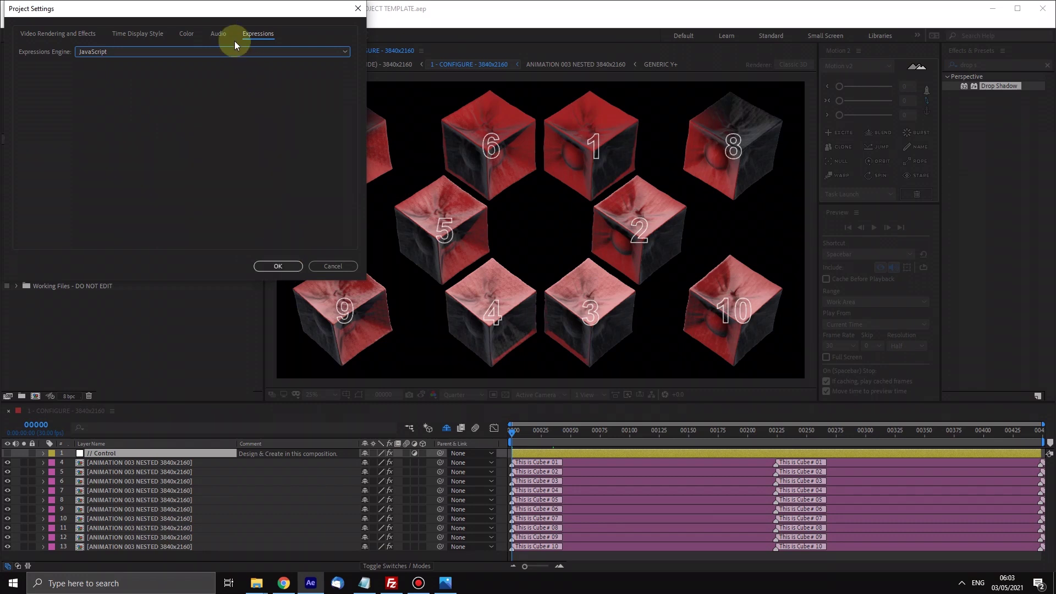
drag(219, 11, 363, 138)
click(416, 395)
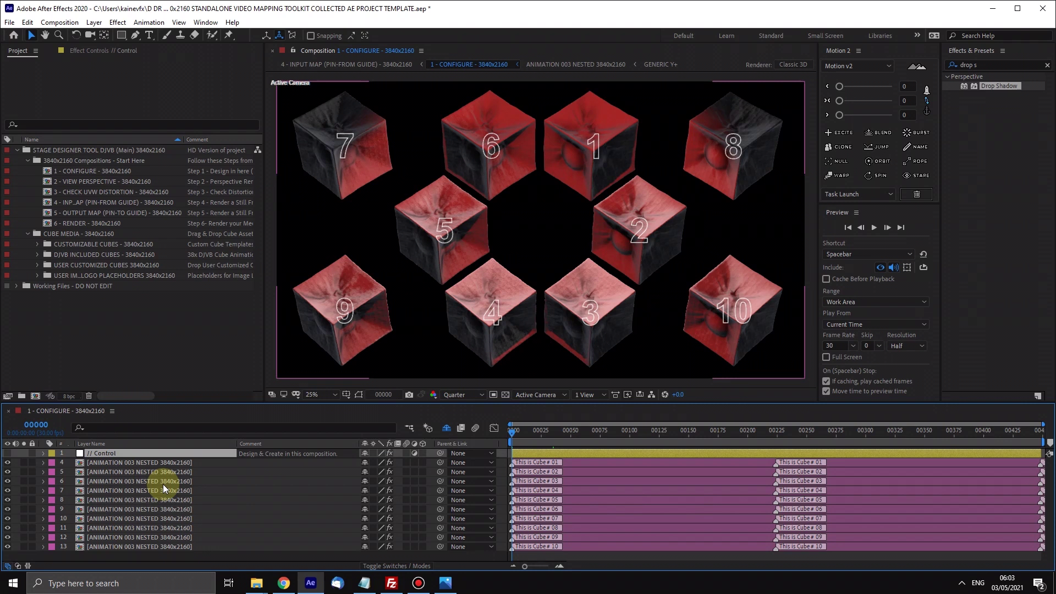
click(177, 355)
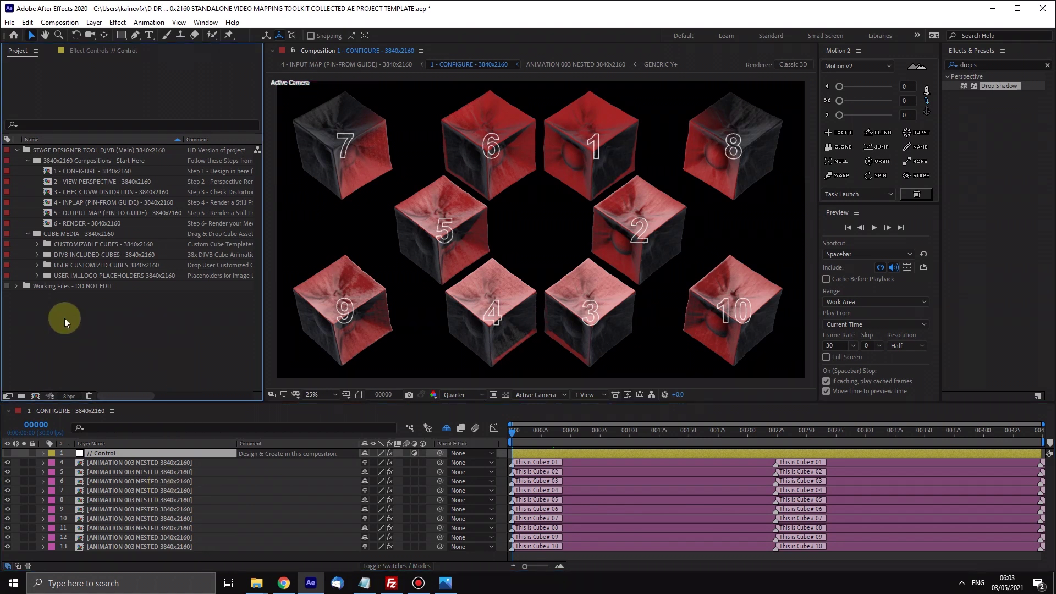
Set the Time Display Style to Frames, then show the Control layer's Cube Placement effect
click(11, 22)
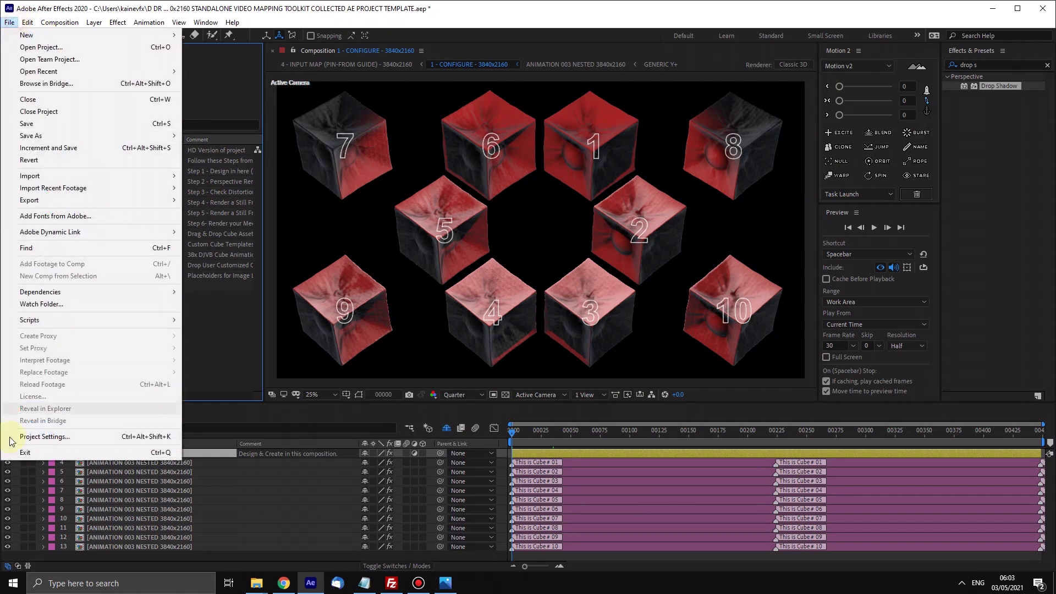
click(47, 437)
click(282, 160)
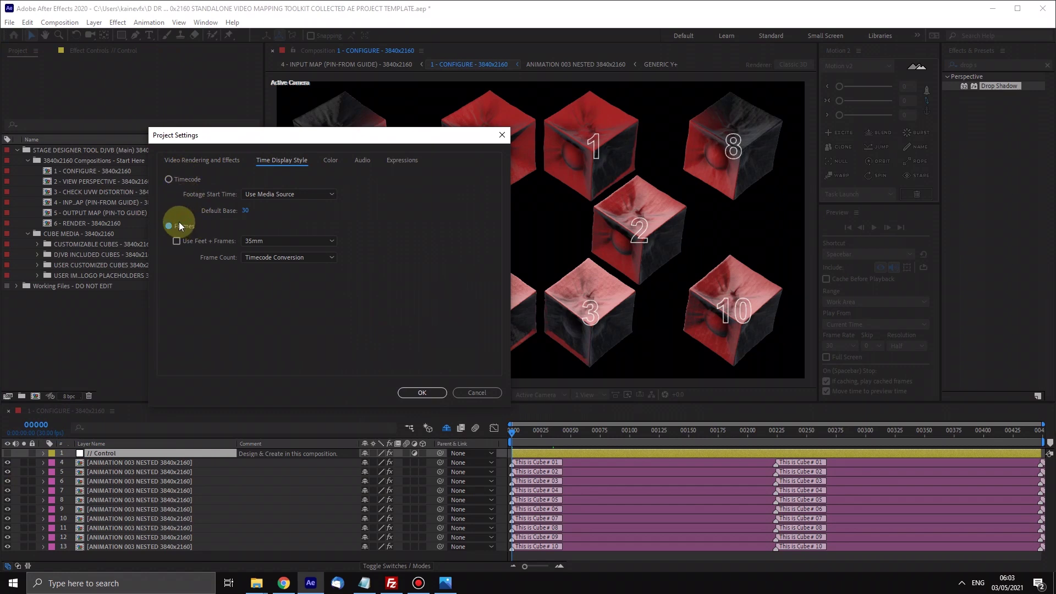
click(418, 393)
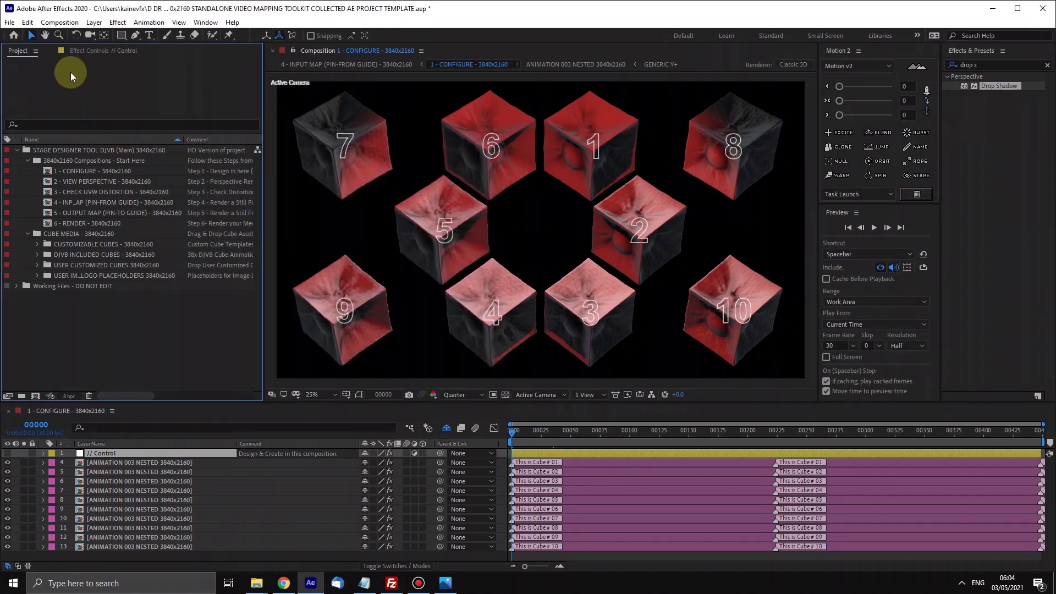
click(85, 51)
click(107, 488)
Create a second Effect Controls viewer and lock it on the // Control layer
click(119, 453)
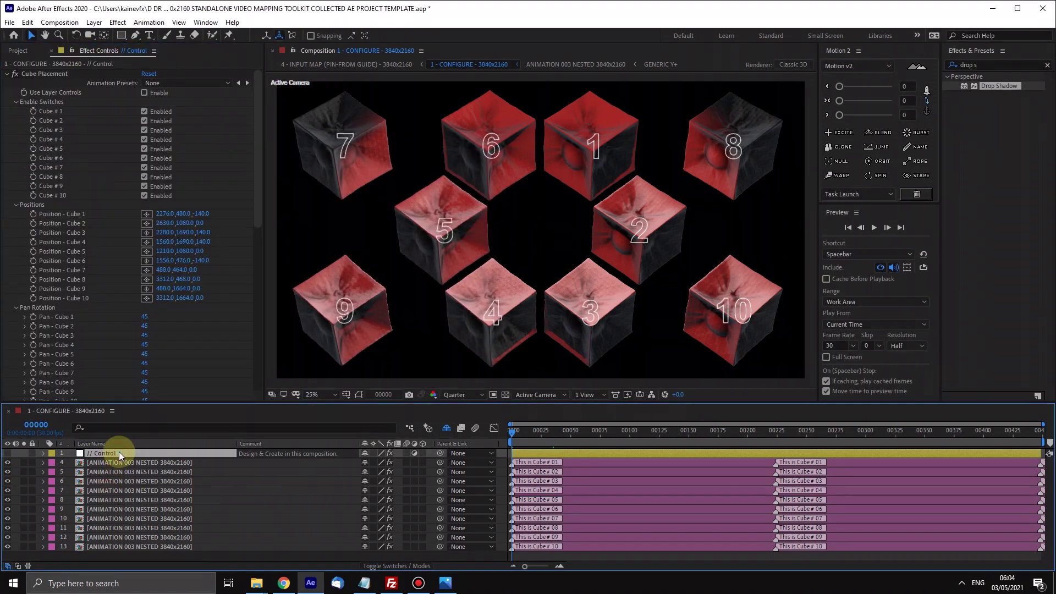
right_click(135, 51)
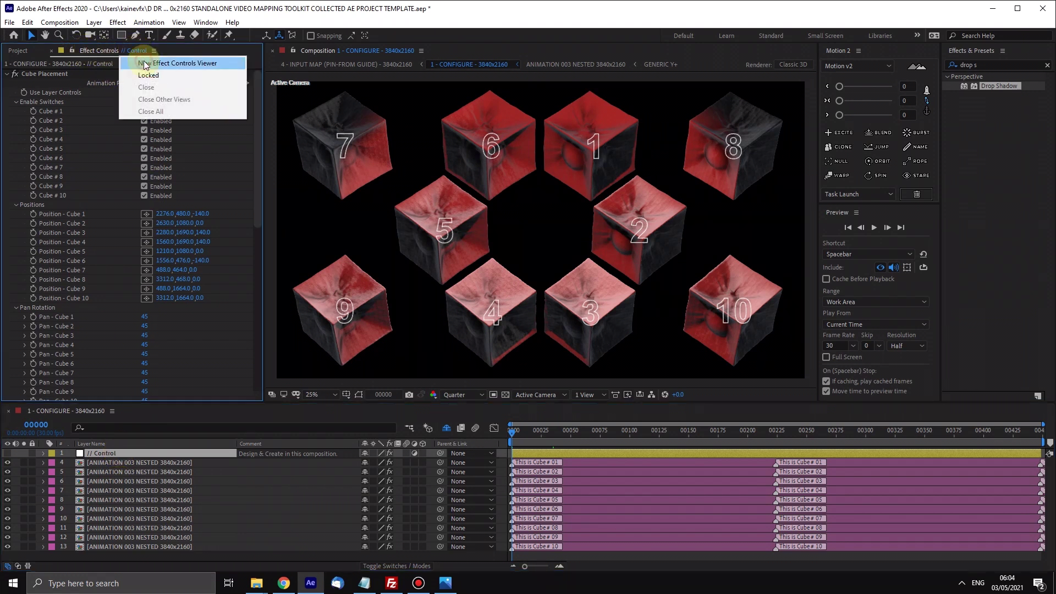
click(145, 63)
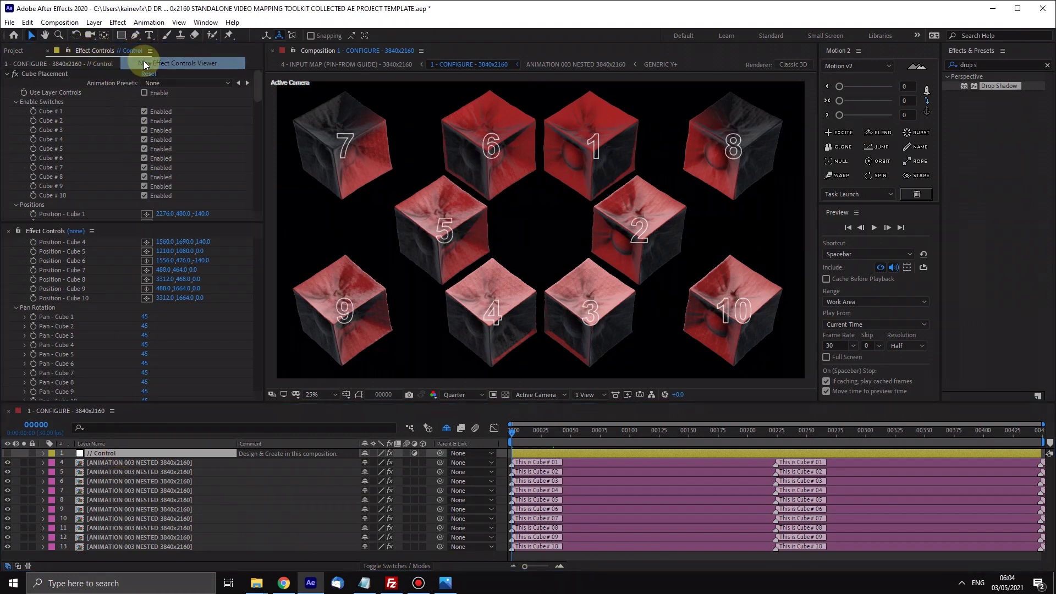
click(18, 233)
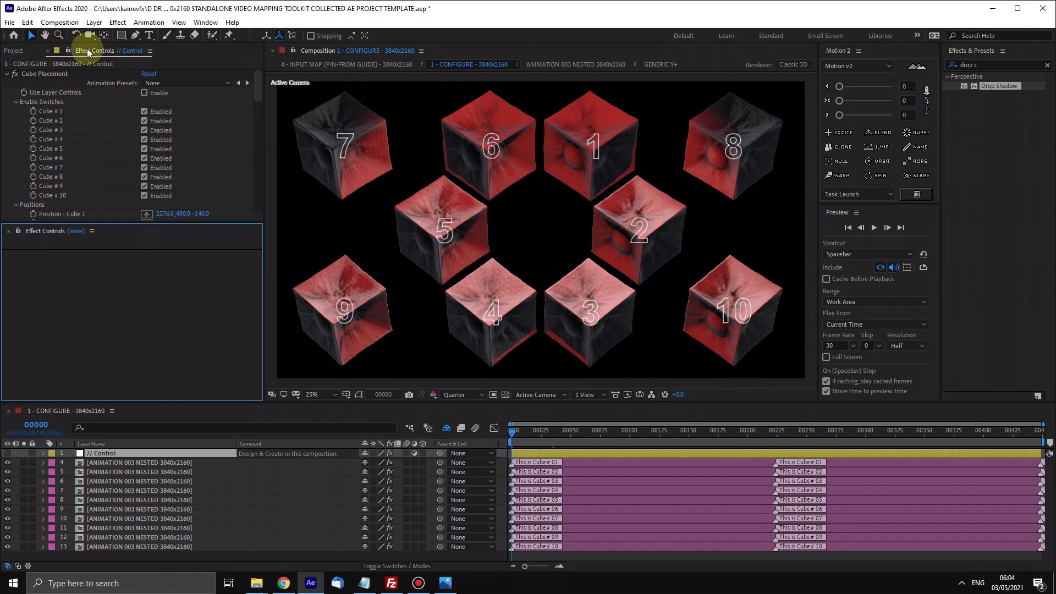
click(118, 471)
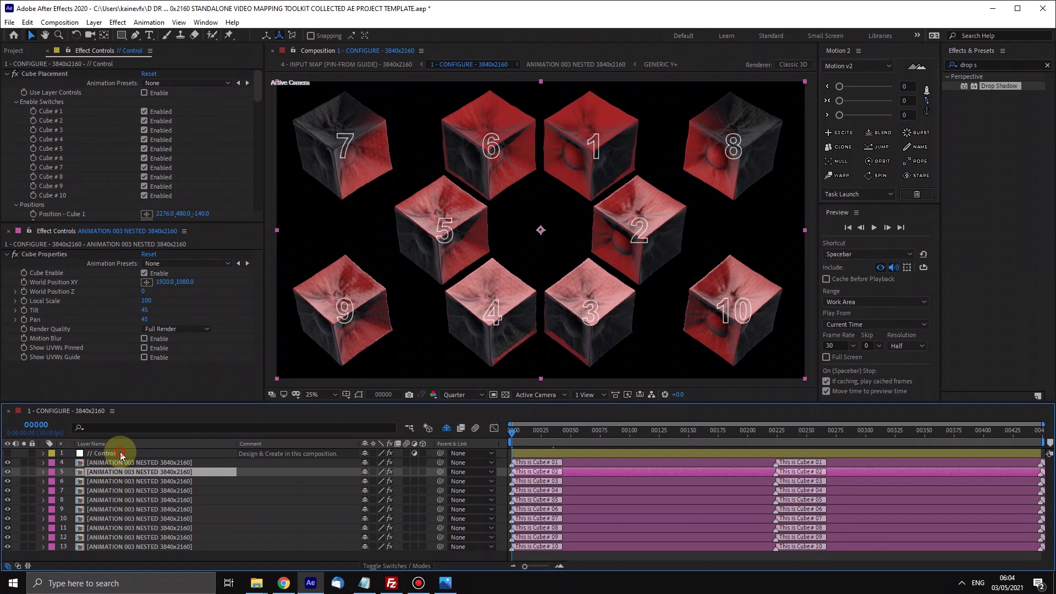
click(118, 452)
click(69, 51)
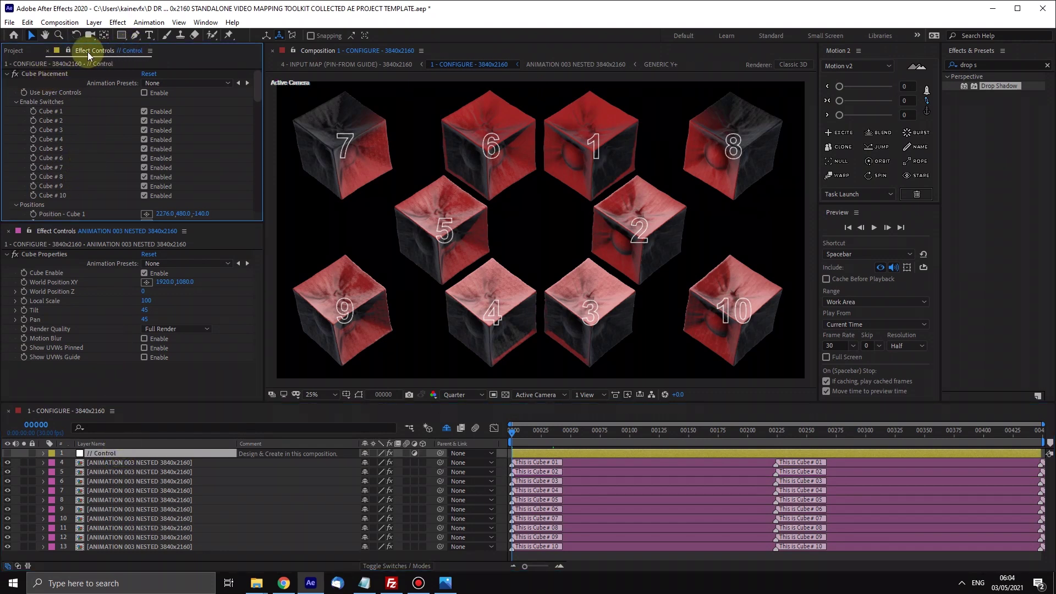
Dock the locked Control panel as its own column and the cube's properties beside the project list
drag(87, 51, 275, 138)
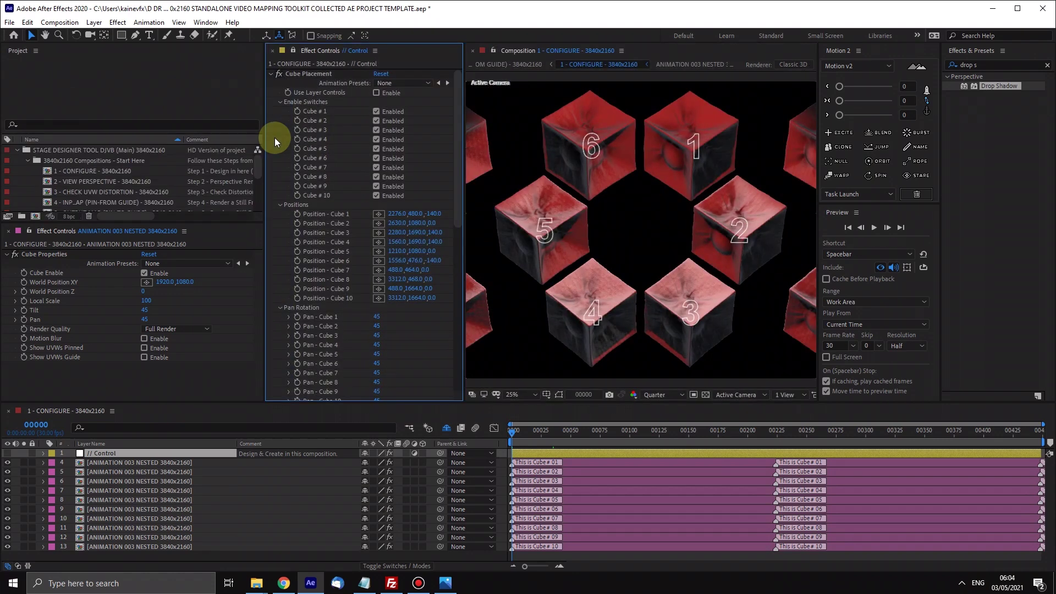
click(52, 227)
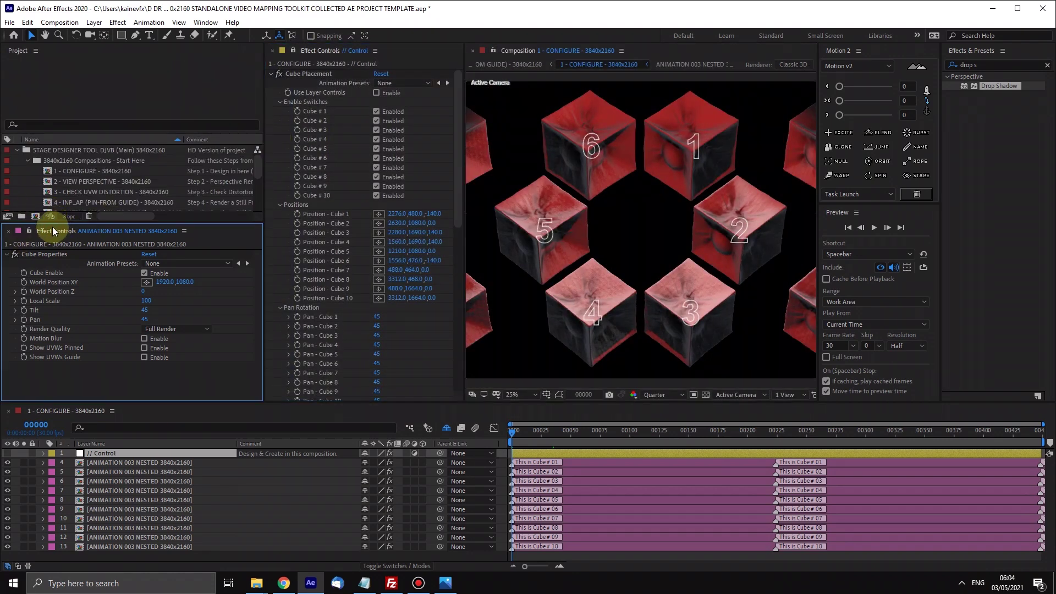
drag(46, 228, 177, 49)
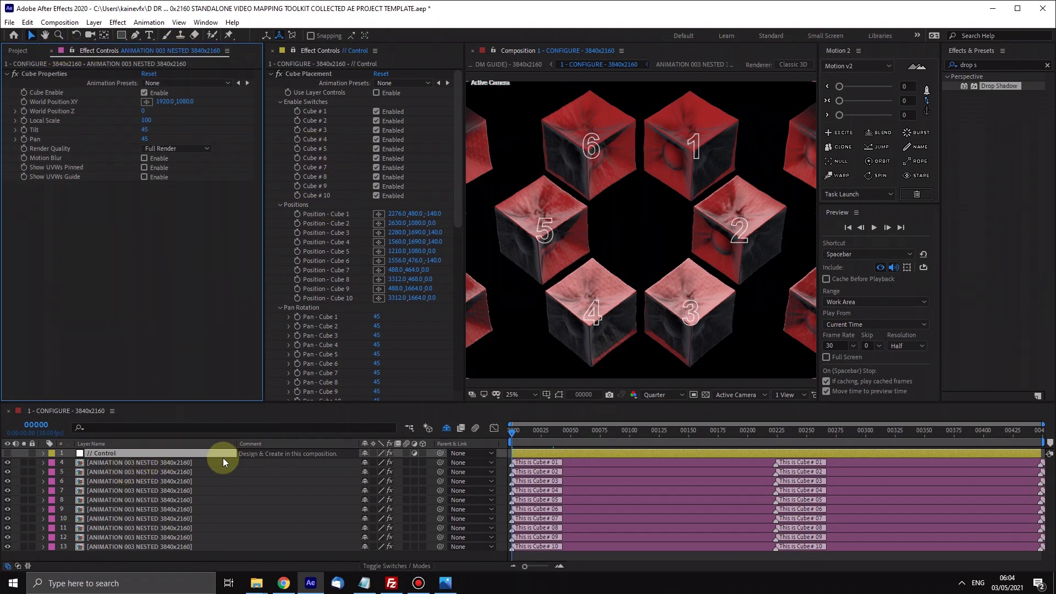
click(142, 482)
click(137, 509)
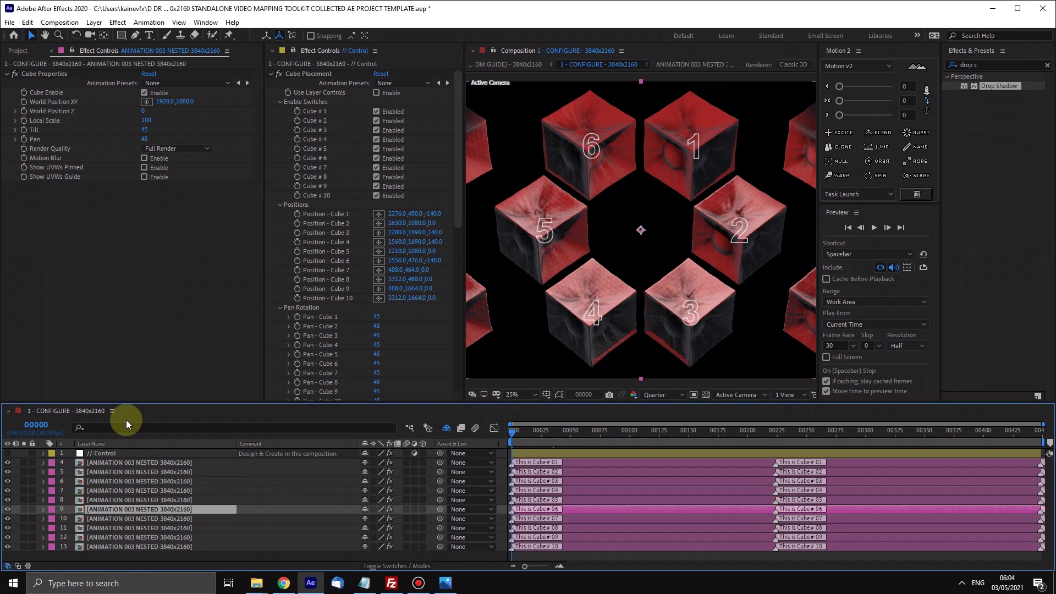
click(125, 498)
click(133, 465)
click(130, 452)
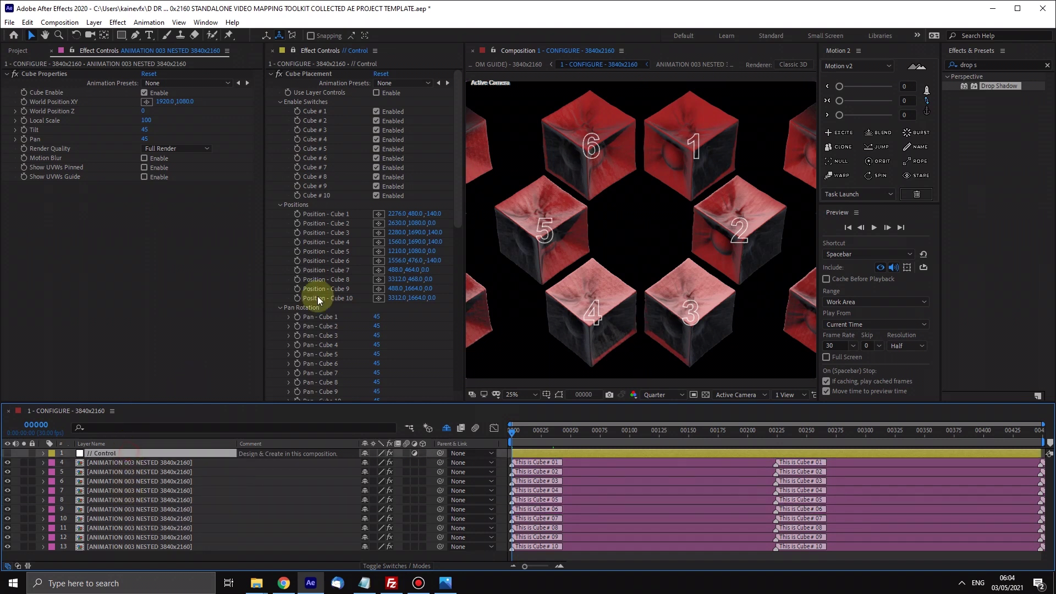
click(101, 471)
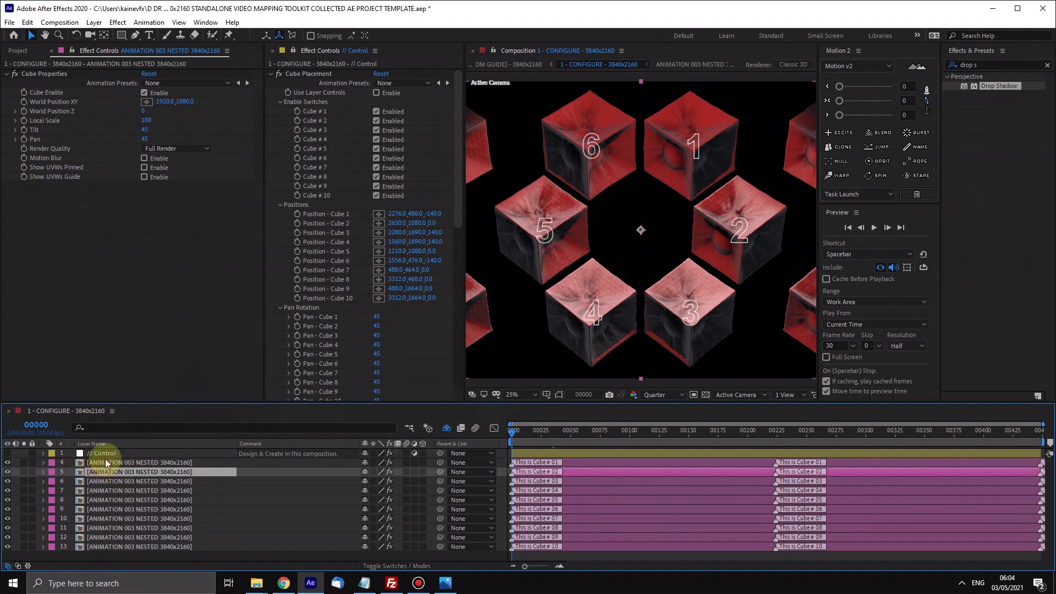
click(106, 457)
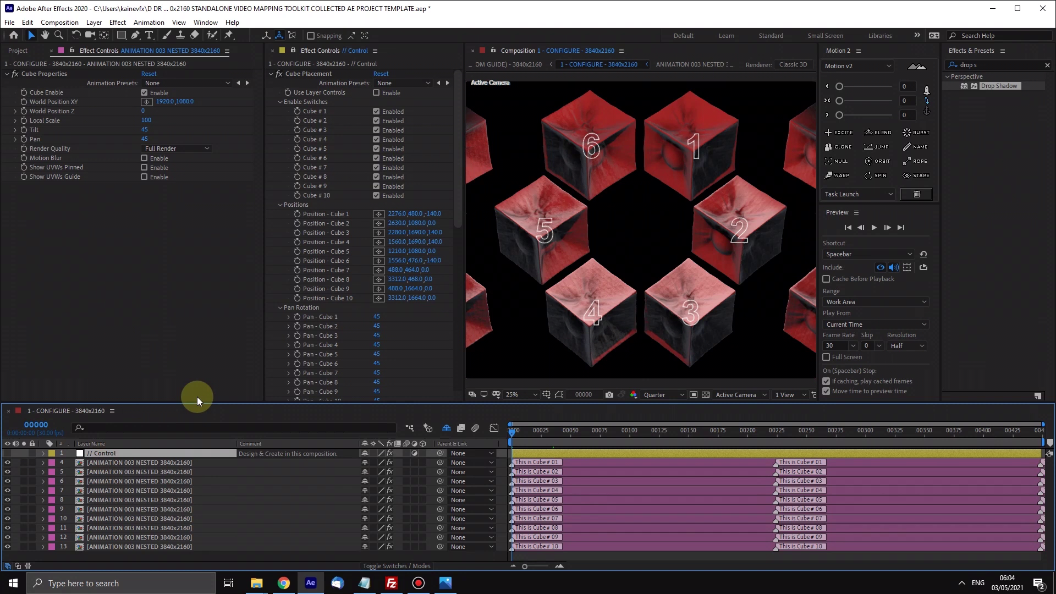